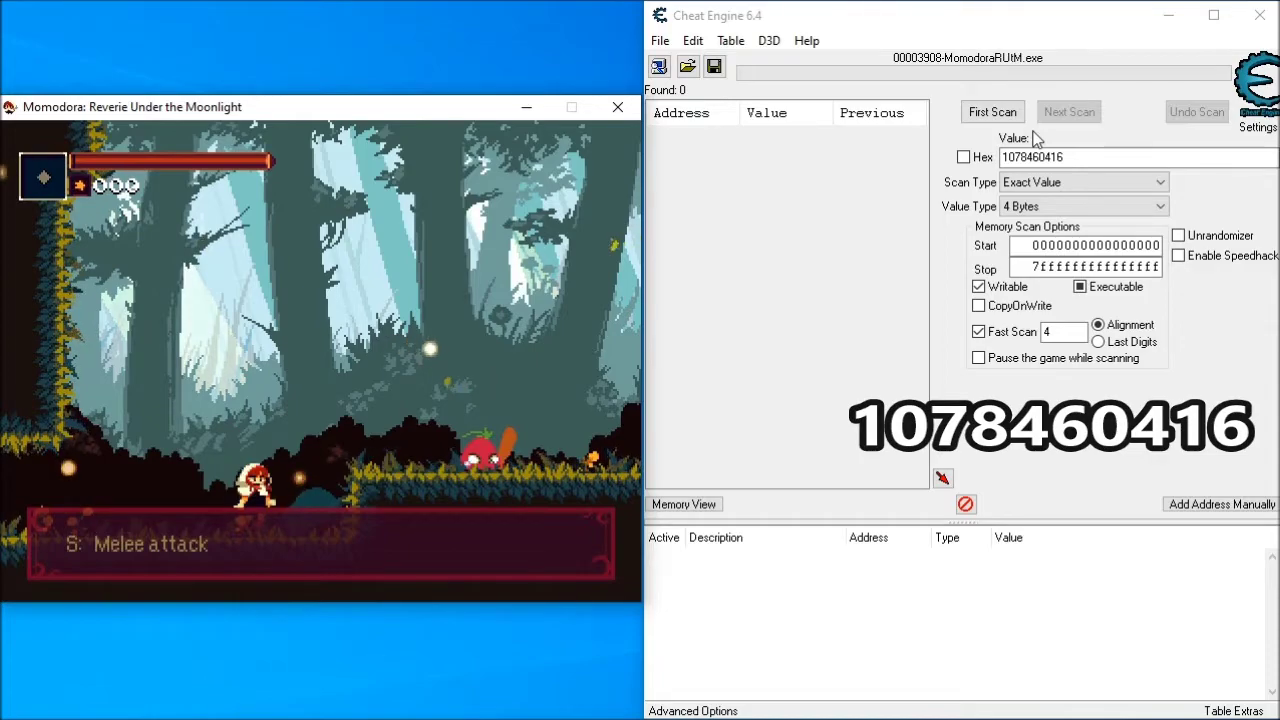
{"action": "left_click", "coordinate": [993, 114]}
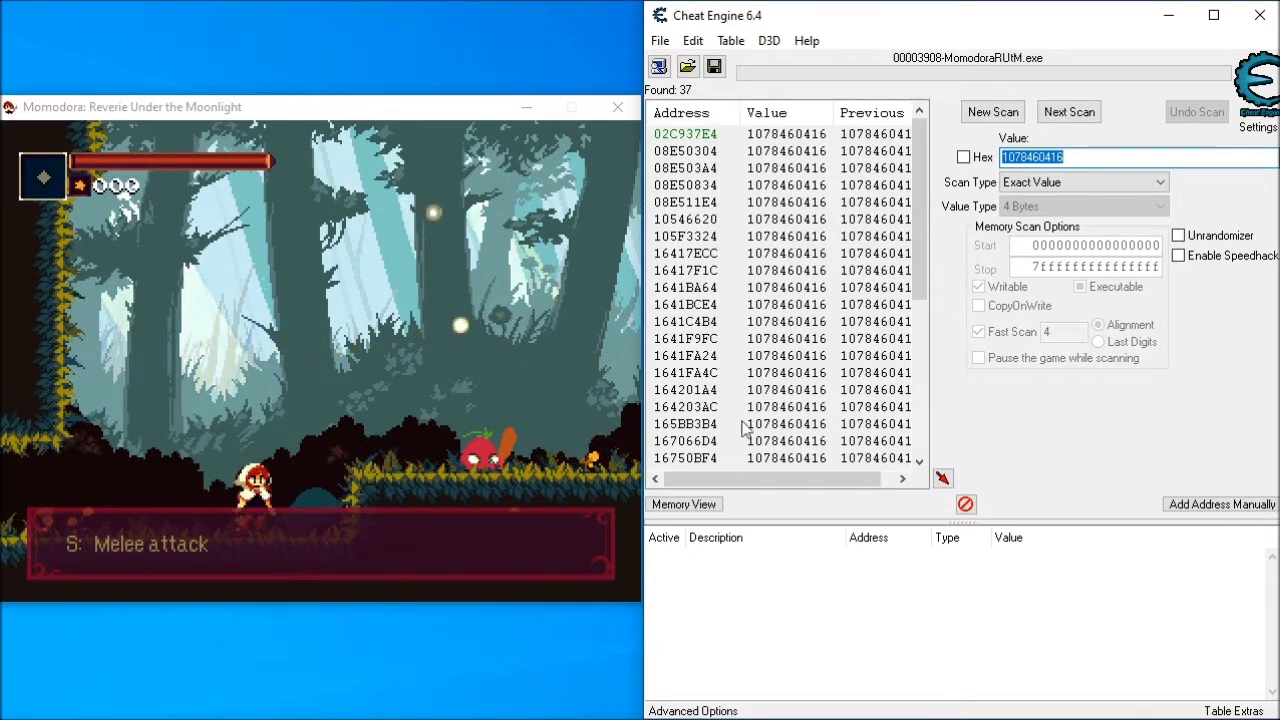
{"action": "key", "text": "alt+Tab"}
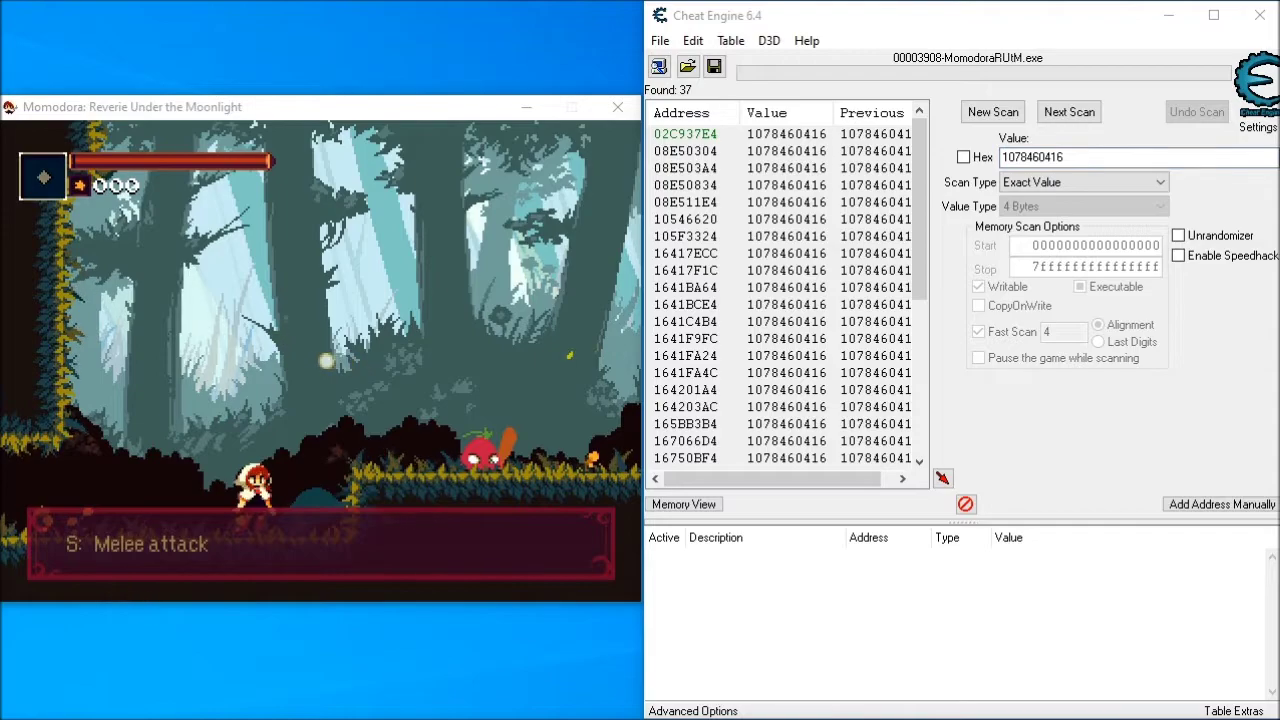
{"action": "key", "text": "alt+Tab"}
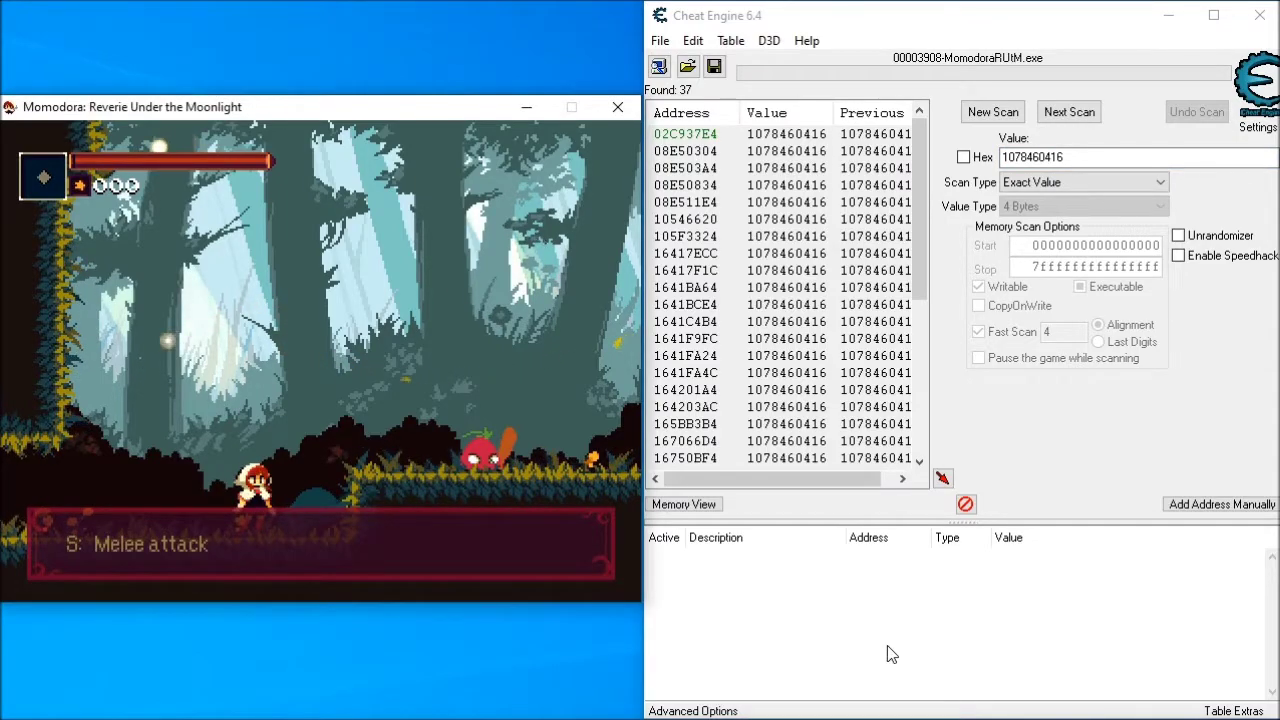
{"action": "key", "text": "Right"}
{"action": "key", "text": "a"}
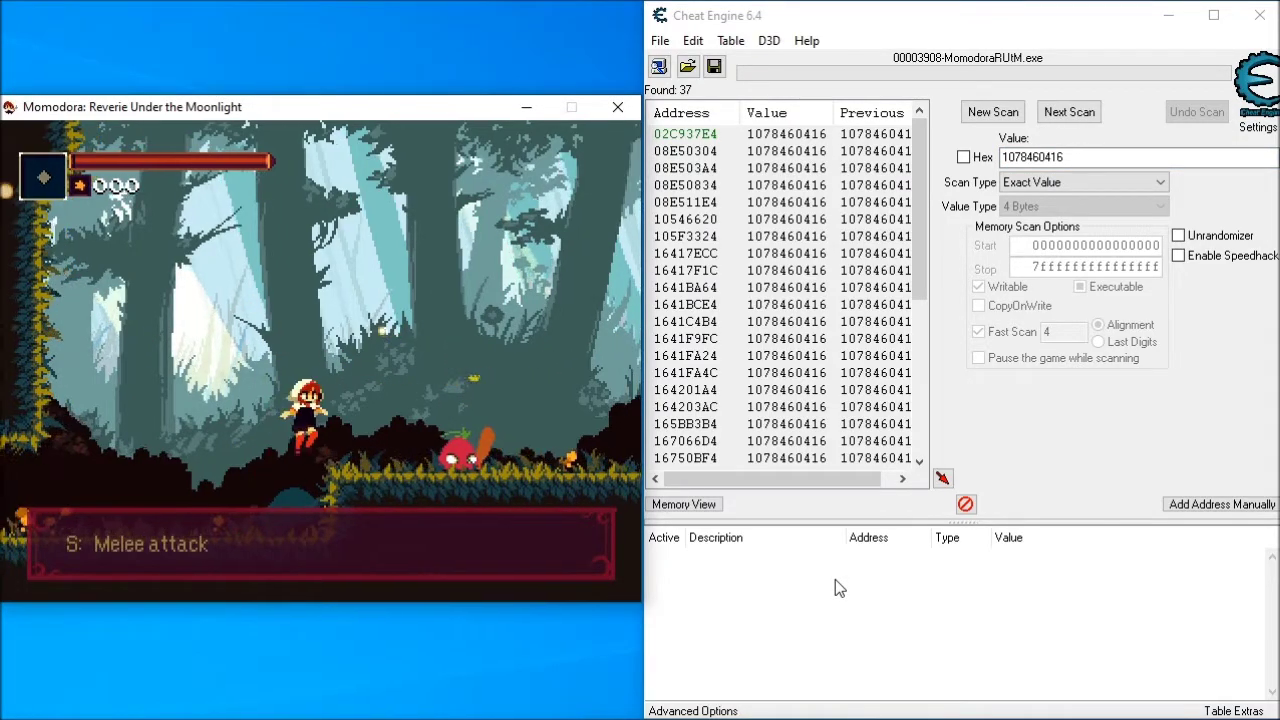
{"action": "key", "text": "Right"}
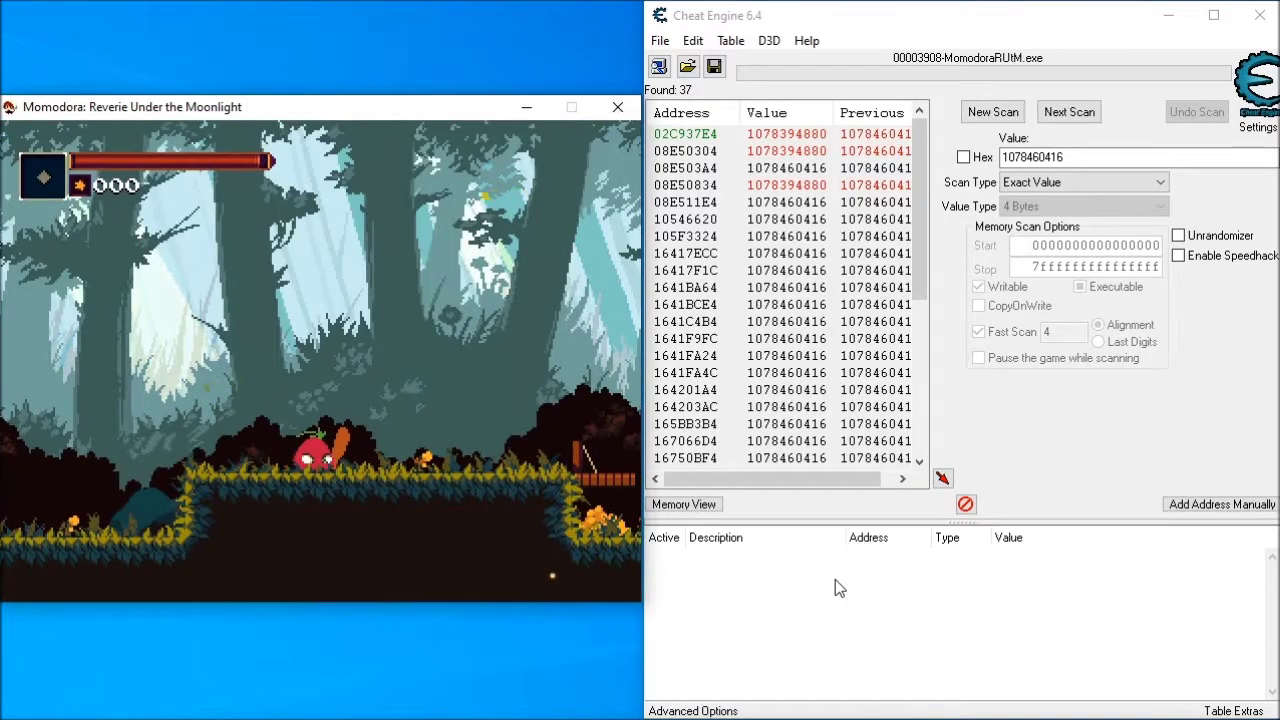
{"action": "key", "text": "Escape"}
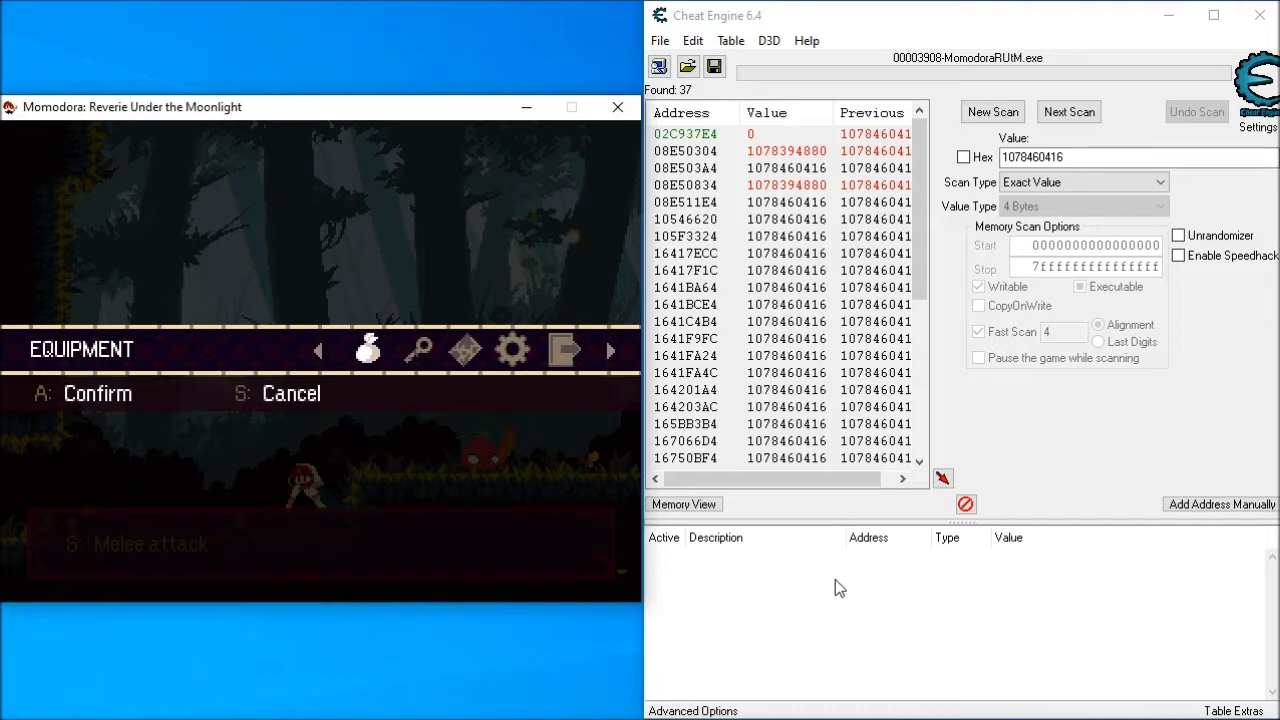
- Run a Next Scan with the Decreased value scan type, cutting 37 results to 3
{"action": "left_click", "coordinate": [967, 190]}
{"action": "left_click", "coordinate": [1090, 182]}
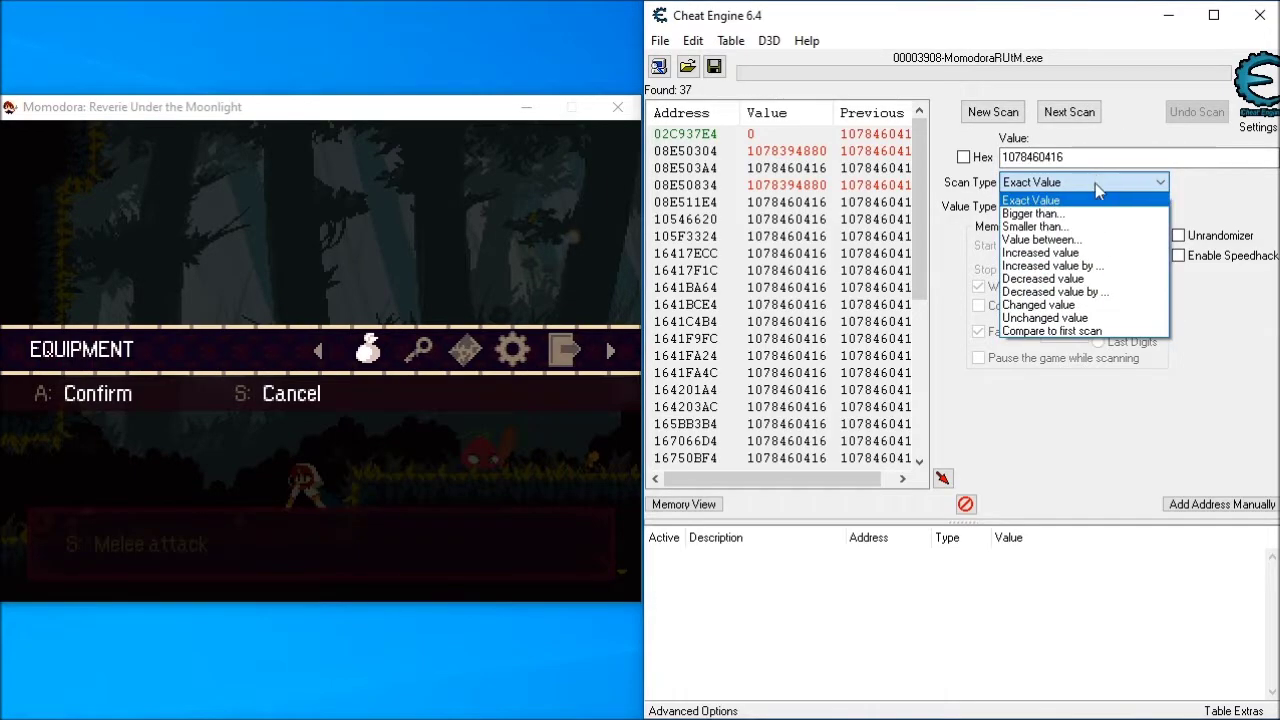
{"action": "left_click", "coordinate": [1085, 279]}
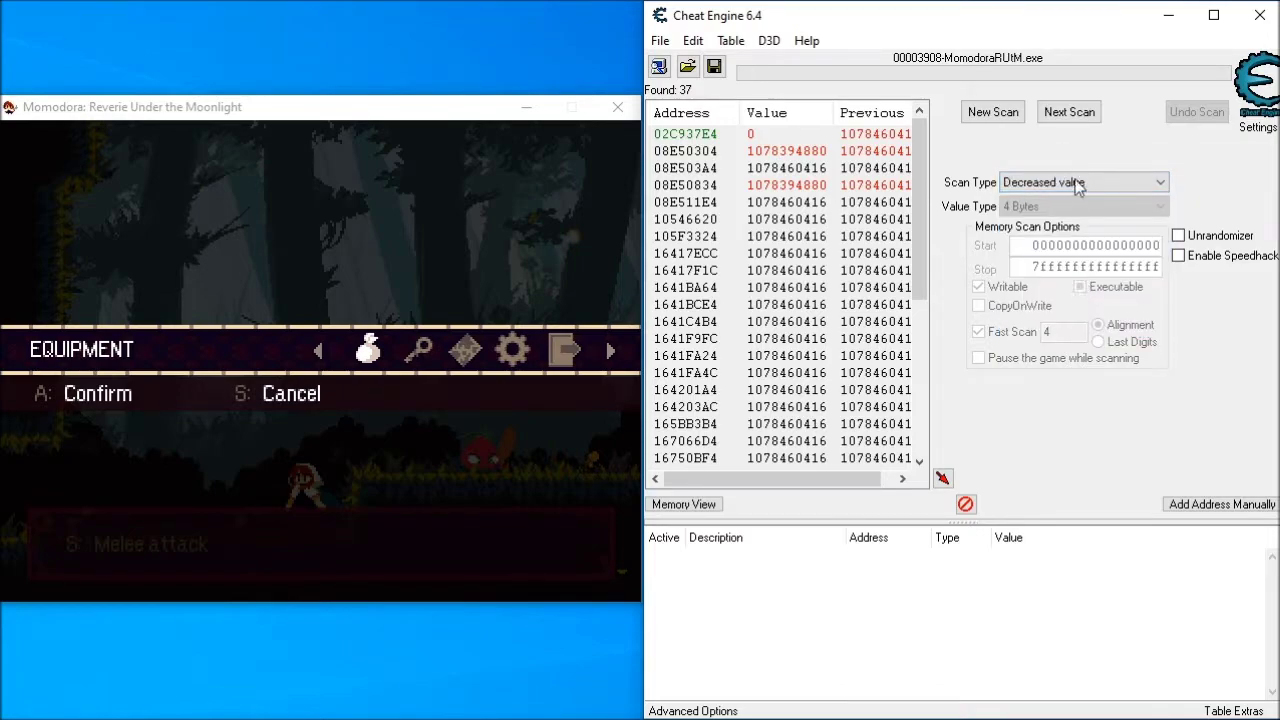
{"action": "left_click", "coordinate": [1065, 115]}
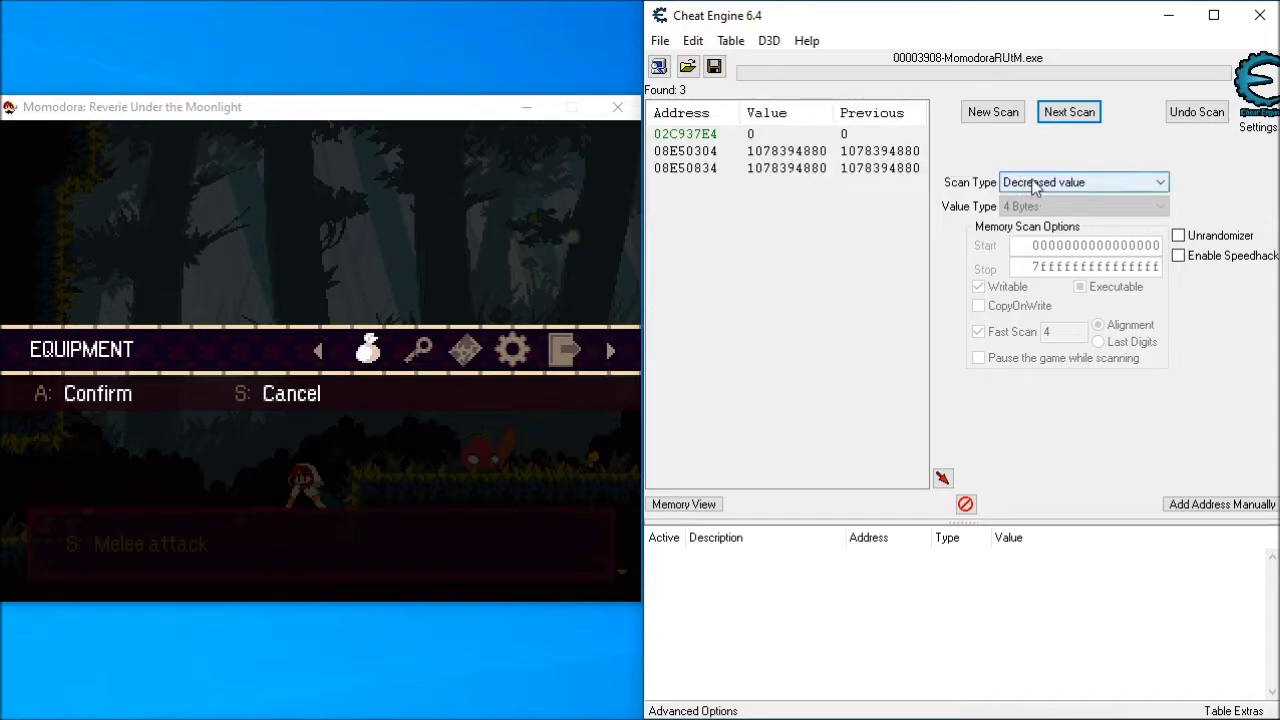
- Add all three found addresses to the cheat table
{"action": "left_click", "coordinate": [685, 134]}
{"action": "left_click", "coordinate": [880, 168], "text": "shift"}
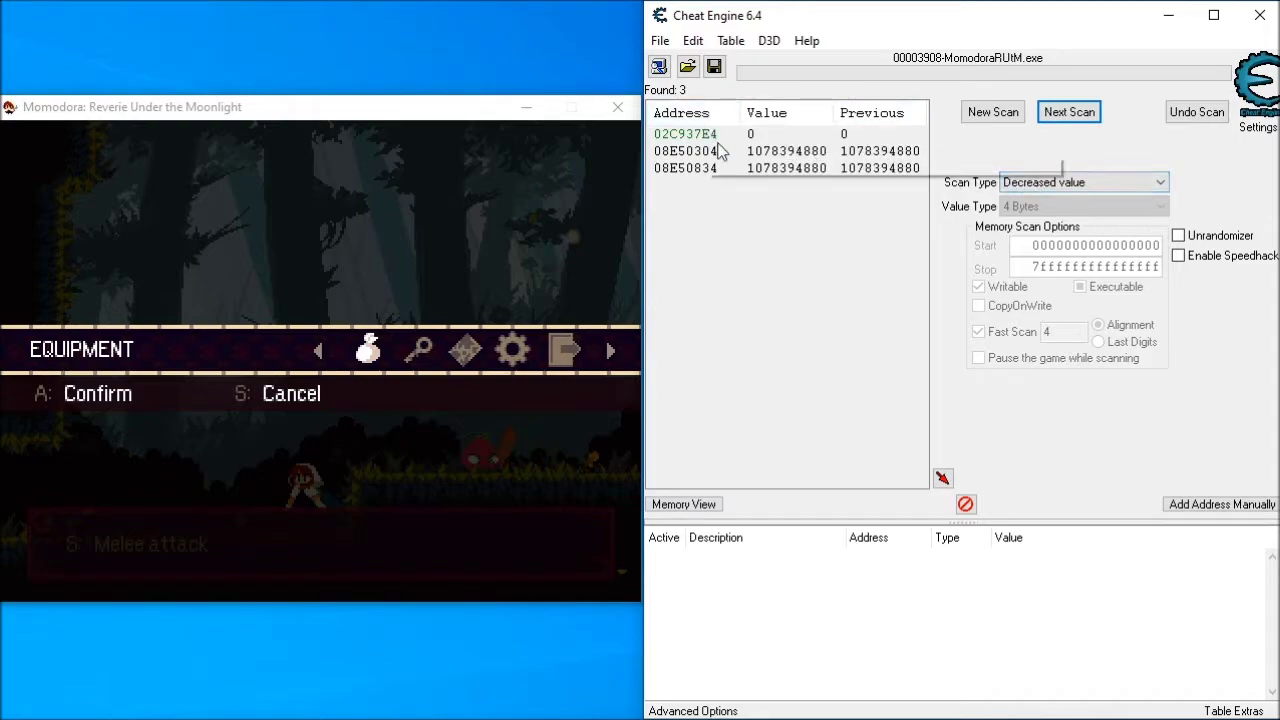
{"action": "left_click_drag", "start_coordinate": [880, 168], "coordinate": [745, 580]}
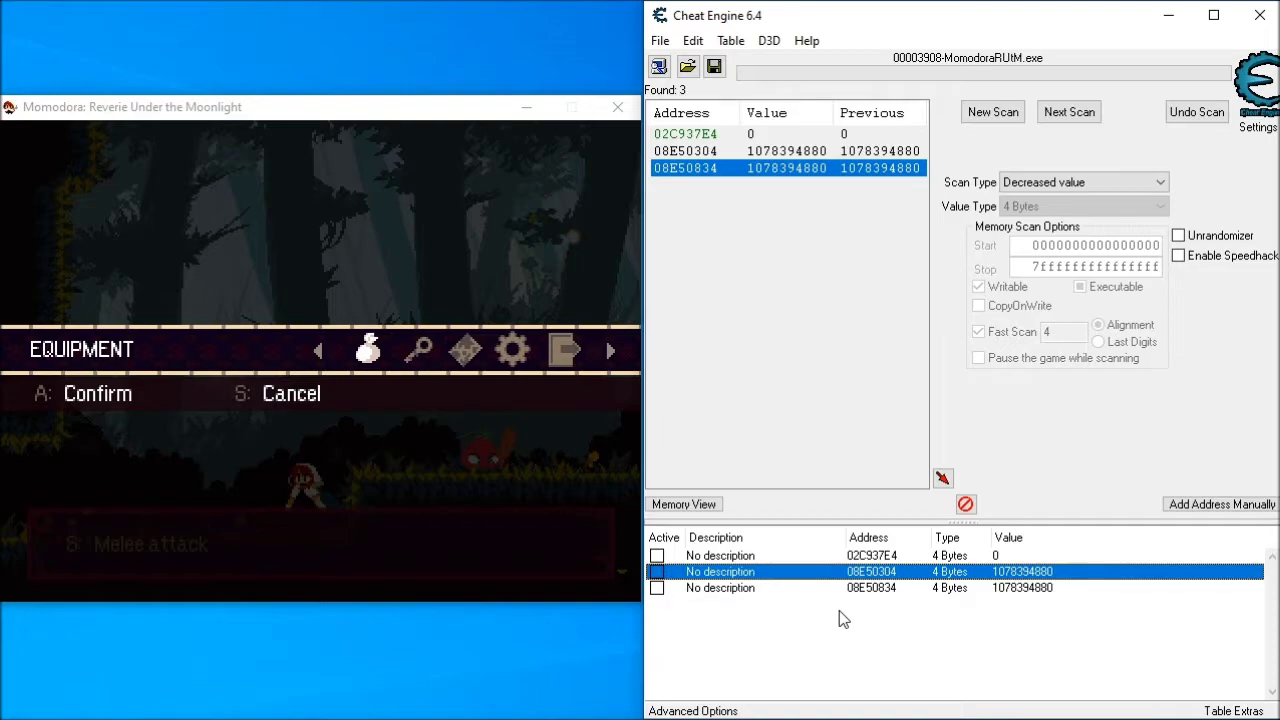
- Freeze the 08E50304 entry in the table and return to the game
{"action": "left_click", "coordinate": [772, 557]}
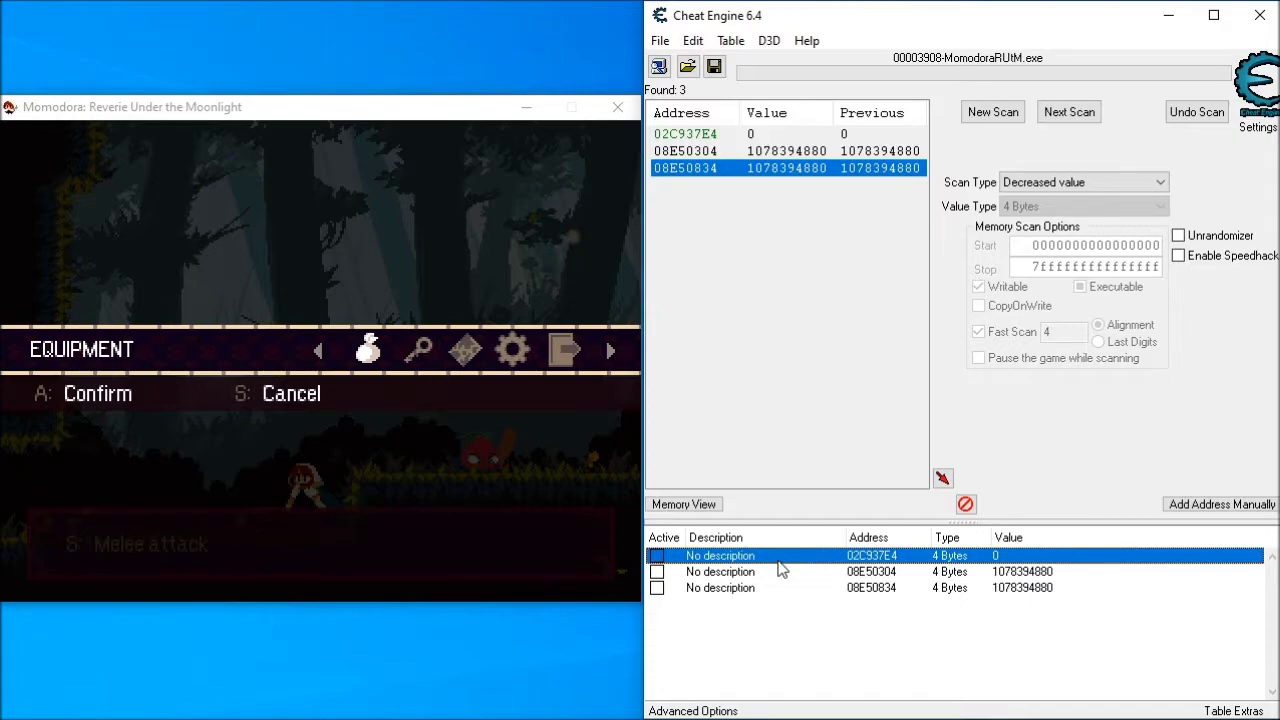
{"action": "left_click", "coordinate": [781, 590]}
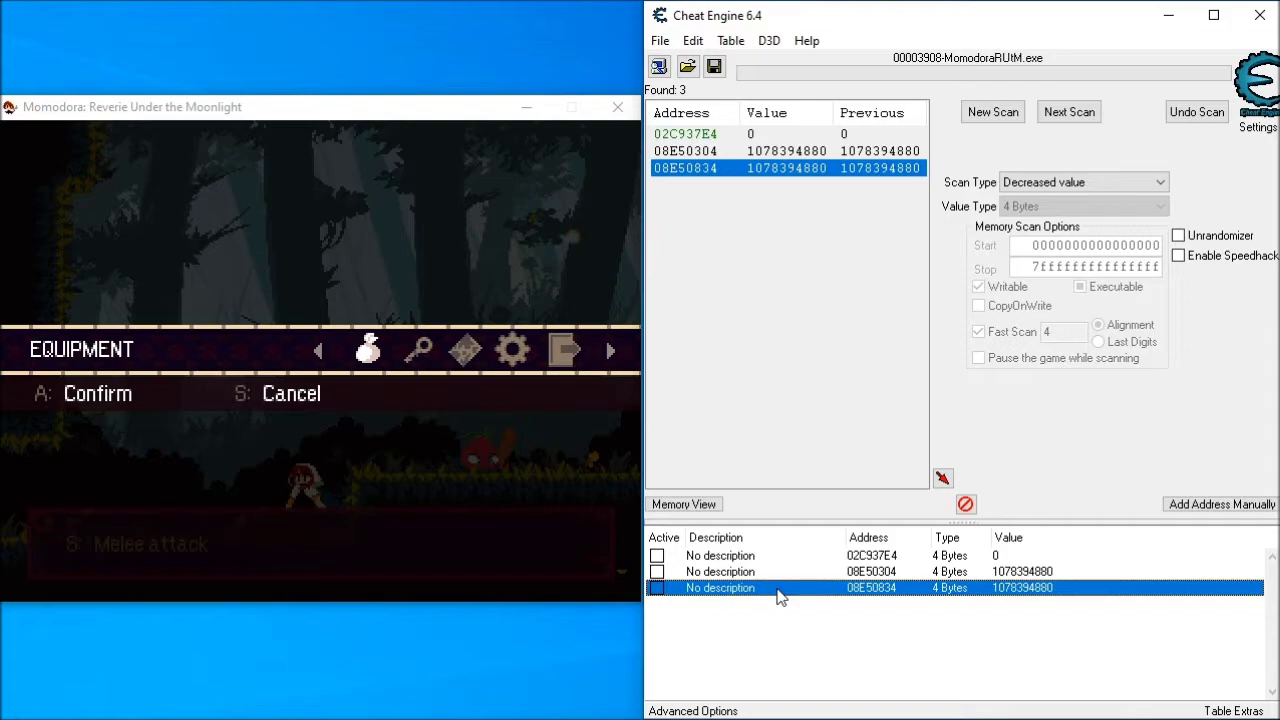
{"action": "left_click", "coordinate": [660, 574]}
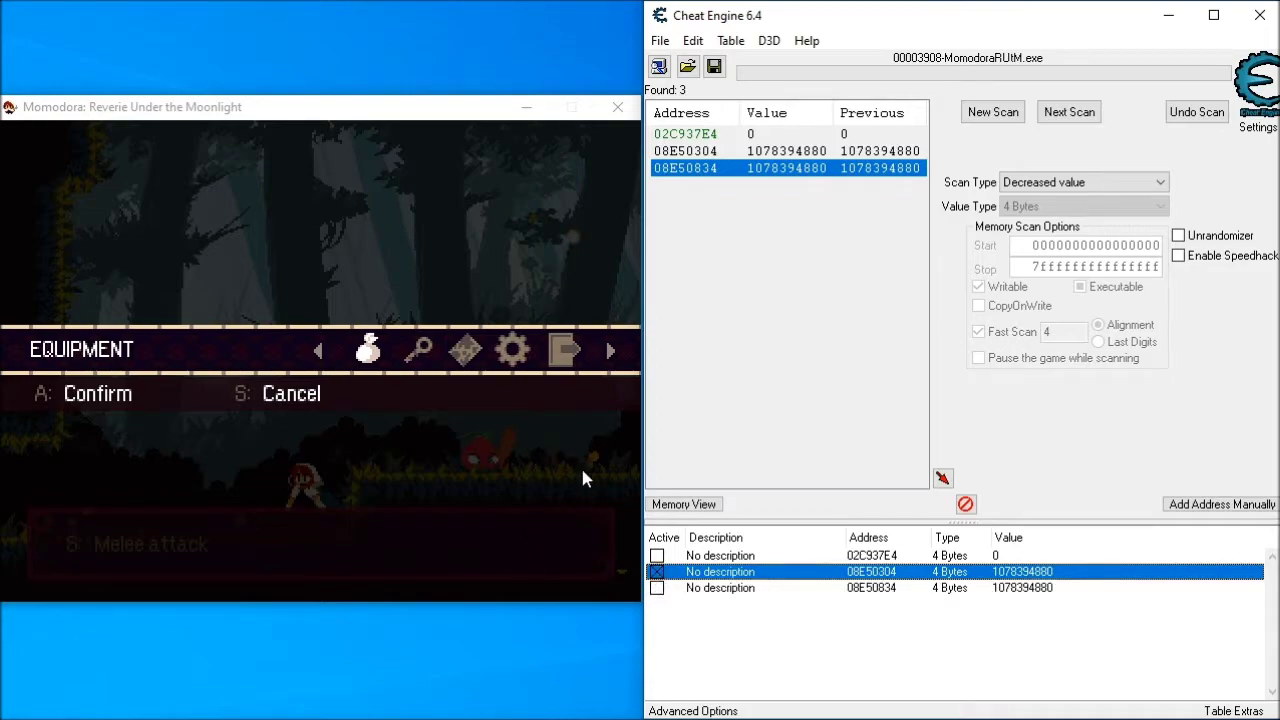
{"action": "left_click", "coordinate": [598, 502]}
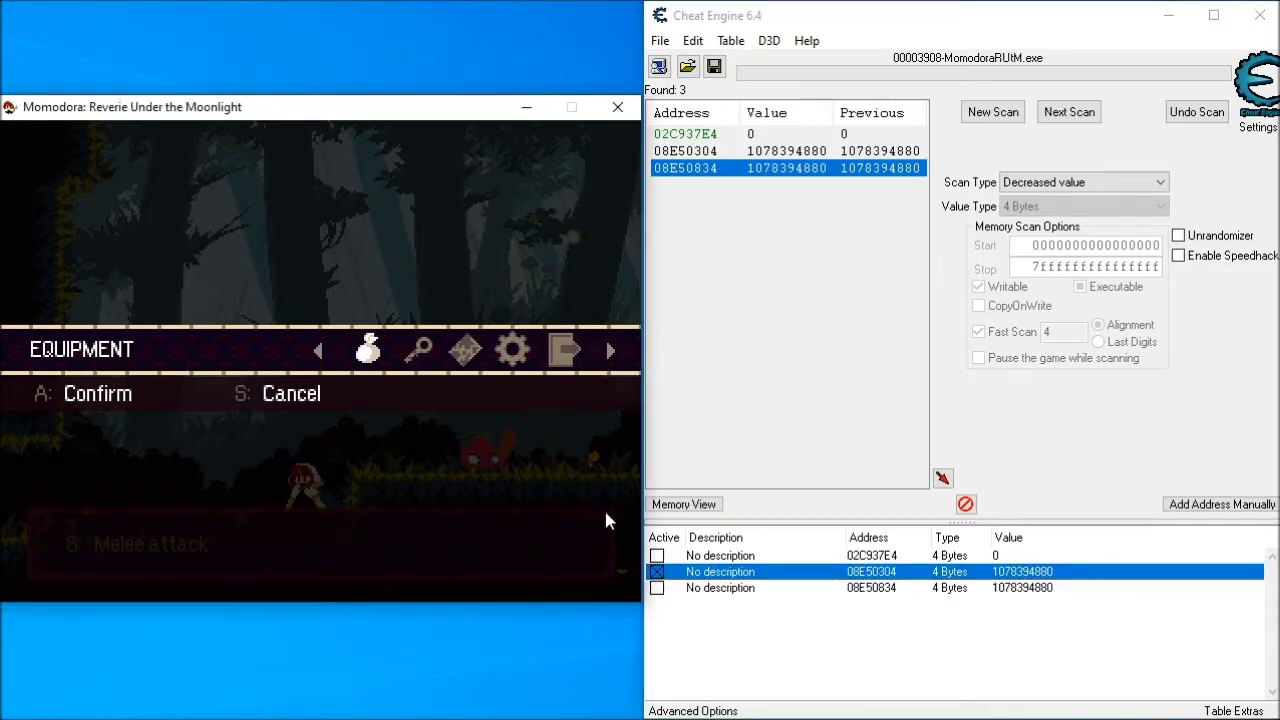
- Resume play and maneuver the heroine around the first enemy
{"action": "key", "text": "s"}
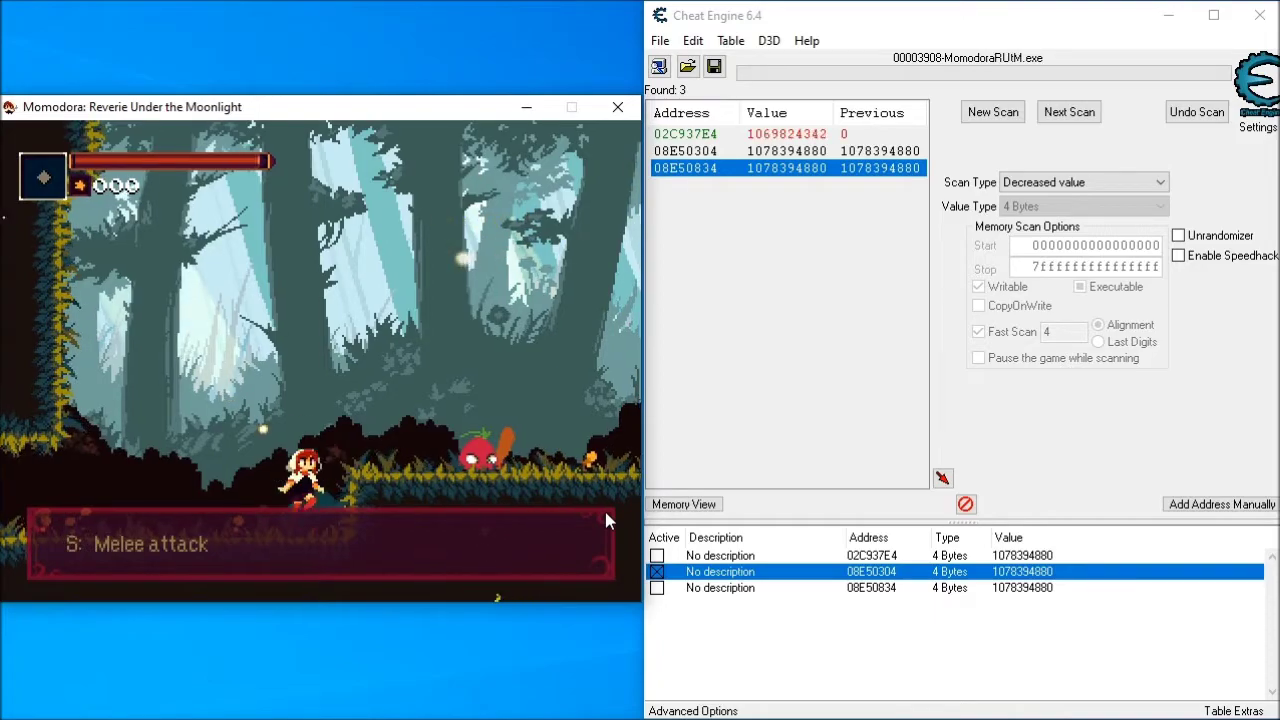
{"action": "key", "text": "Right"}
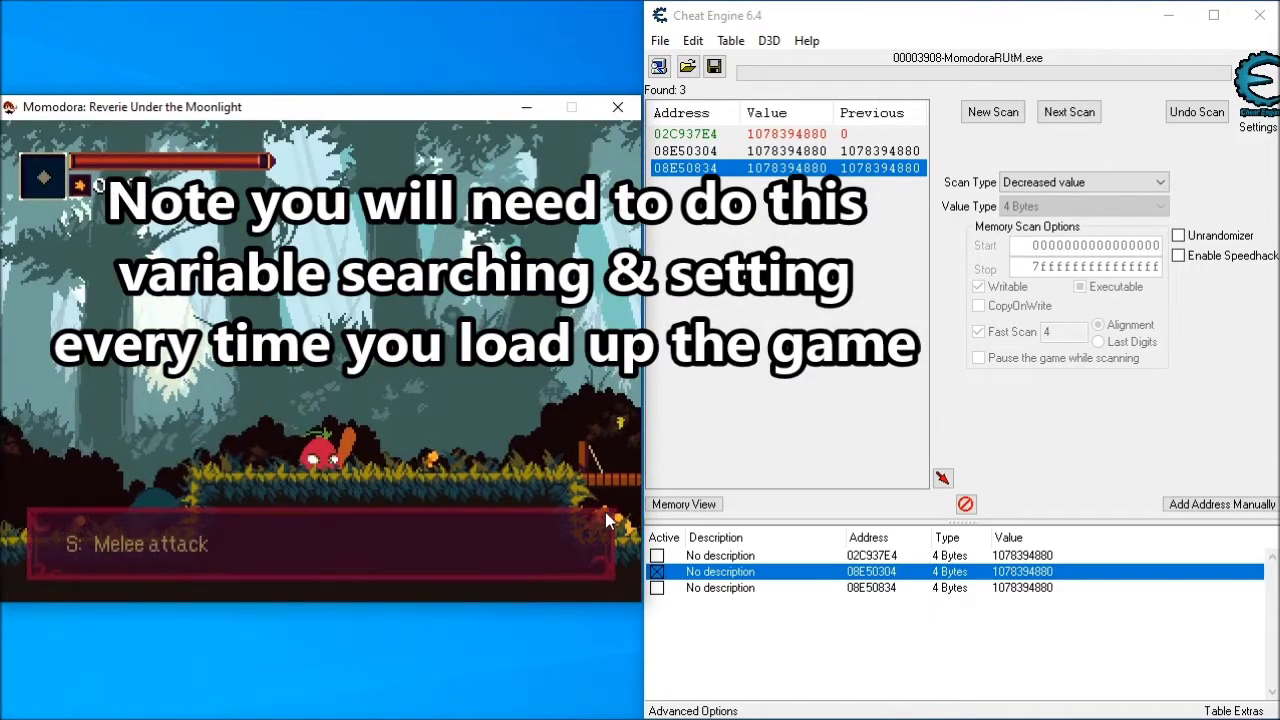
{"action": "key", "text": "Right"}
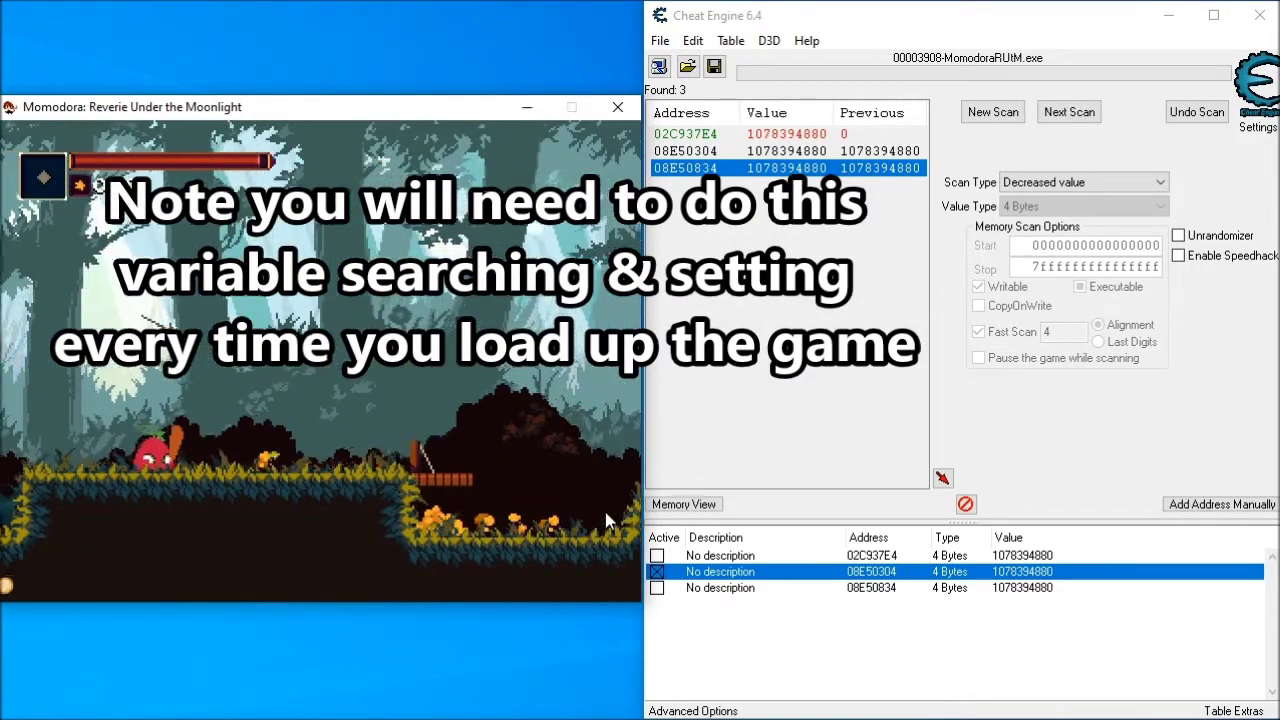
{"action": "key", "text": "Left"}
{"action": "key", "text": "a"}
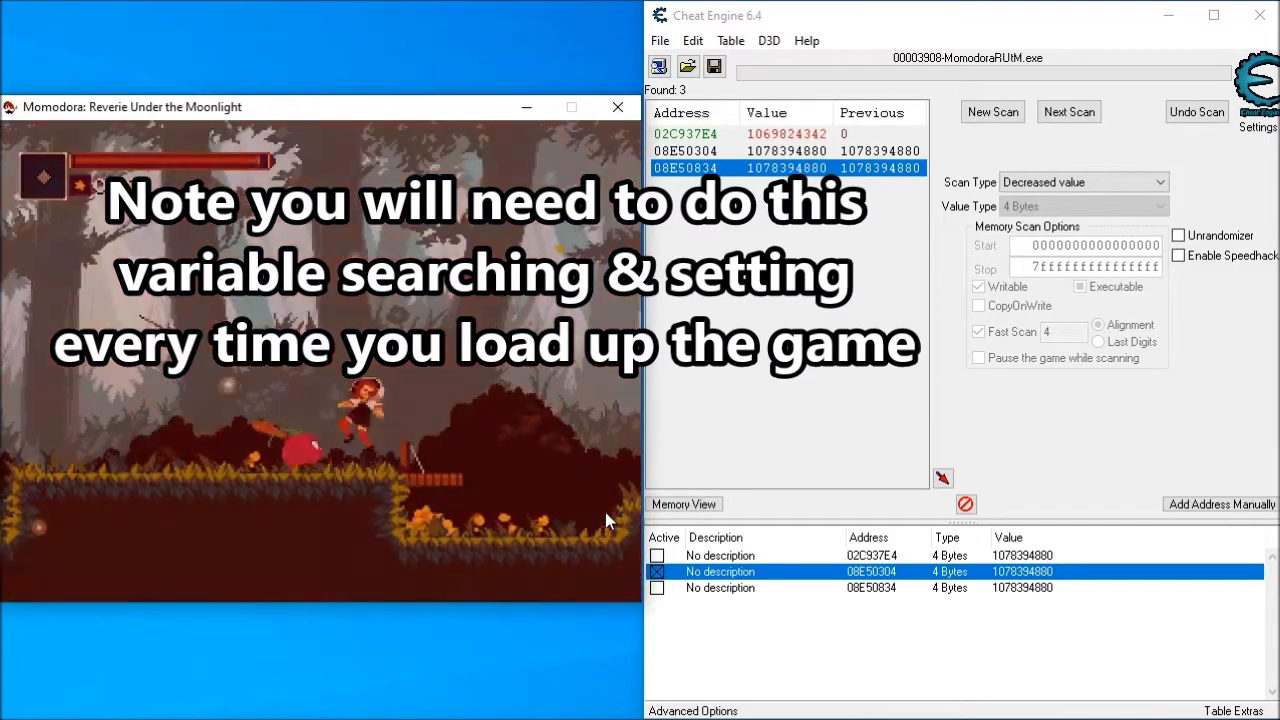
{"action": "key", "text": "Left"}
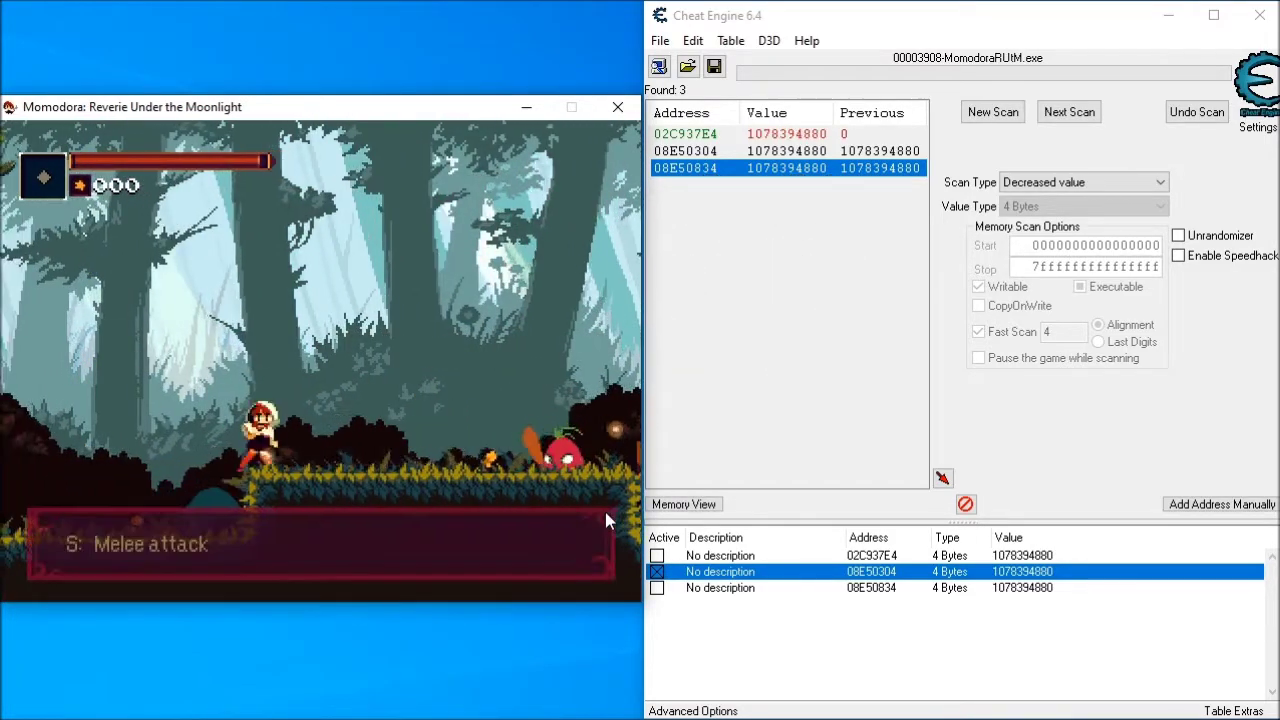
{"action": "key", "text": "Right"}
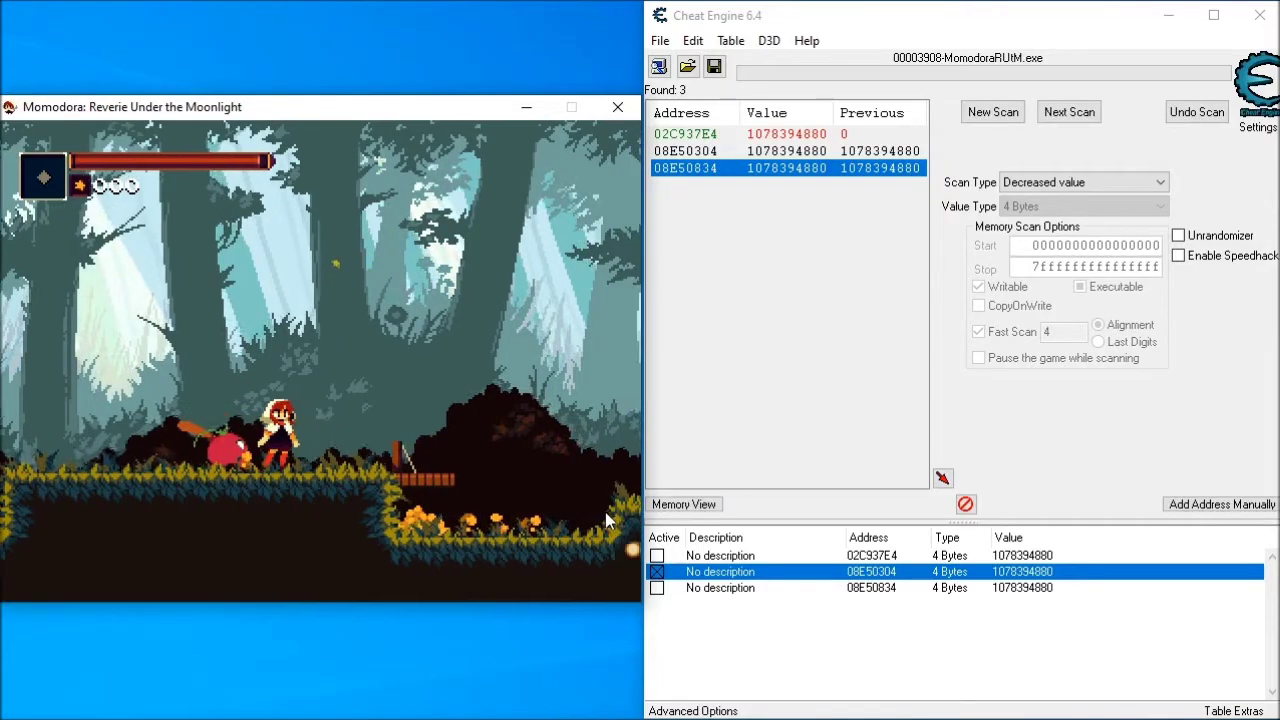
- Advance right into the red enemies, attack one, and pause the game
{"action": "key", "text": "Right"}
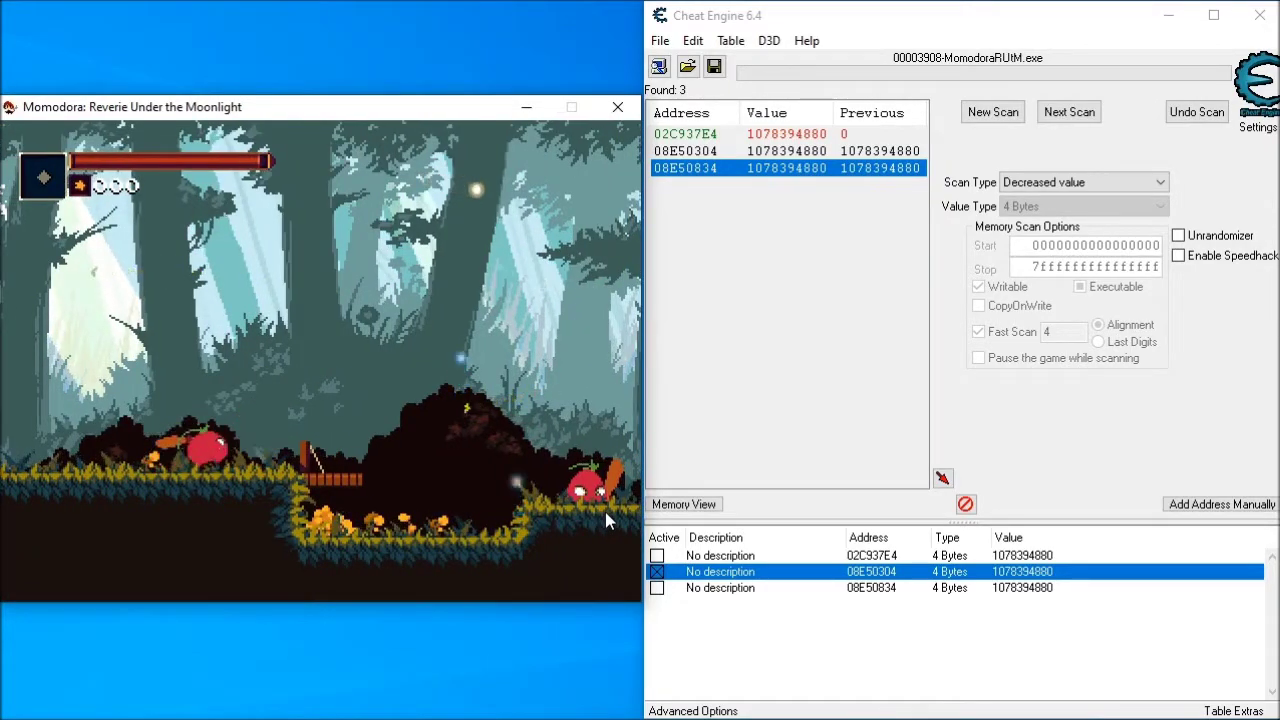
{"action": "key", "text": "Right"}
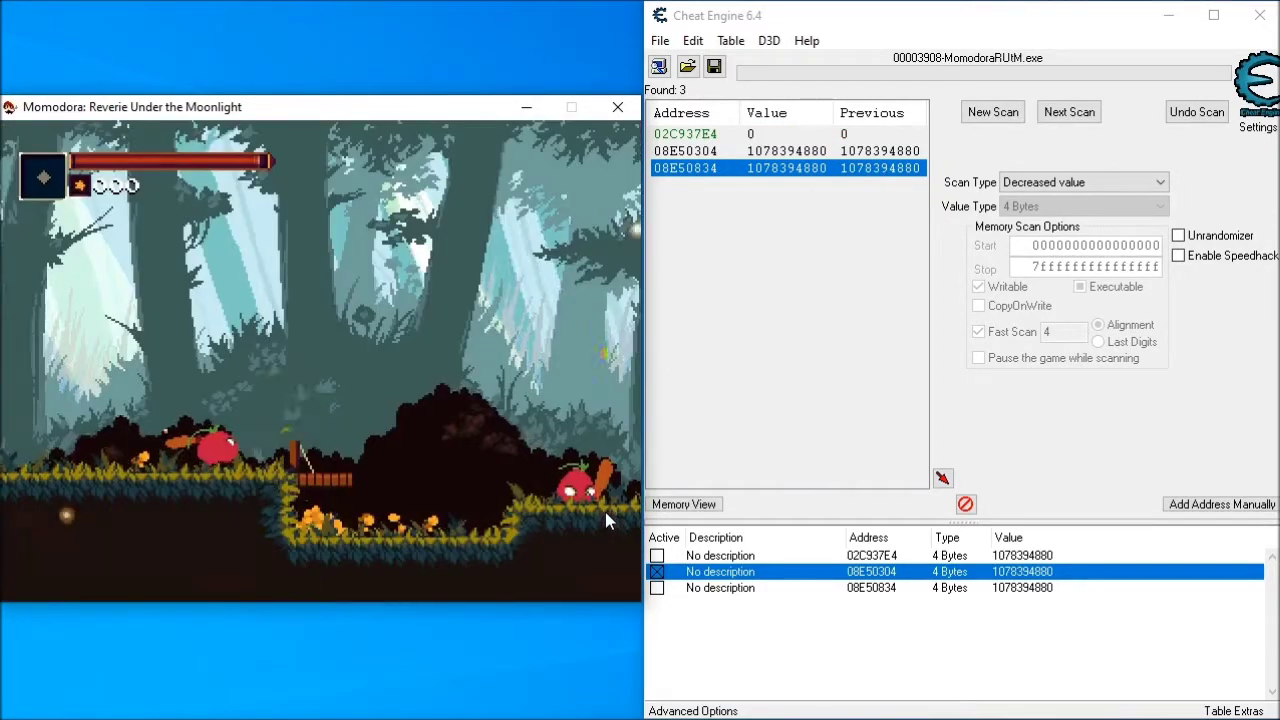
{"action": "key", "text": "Right"}
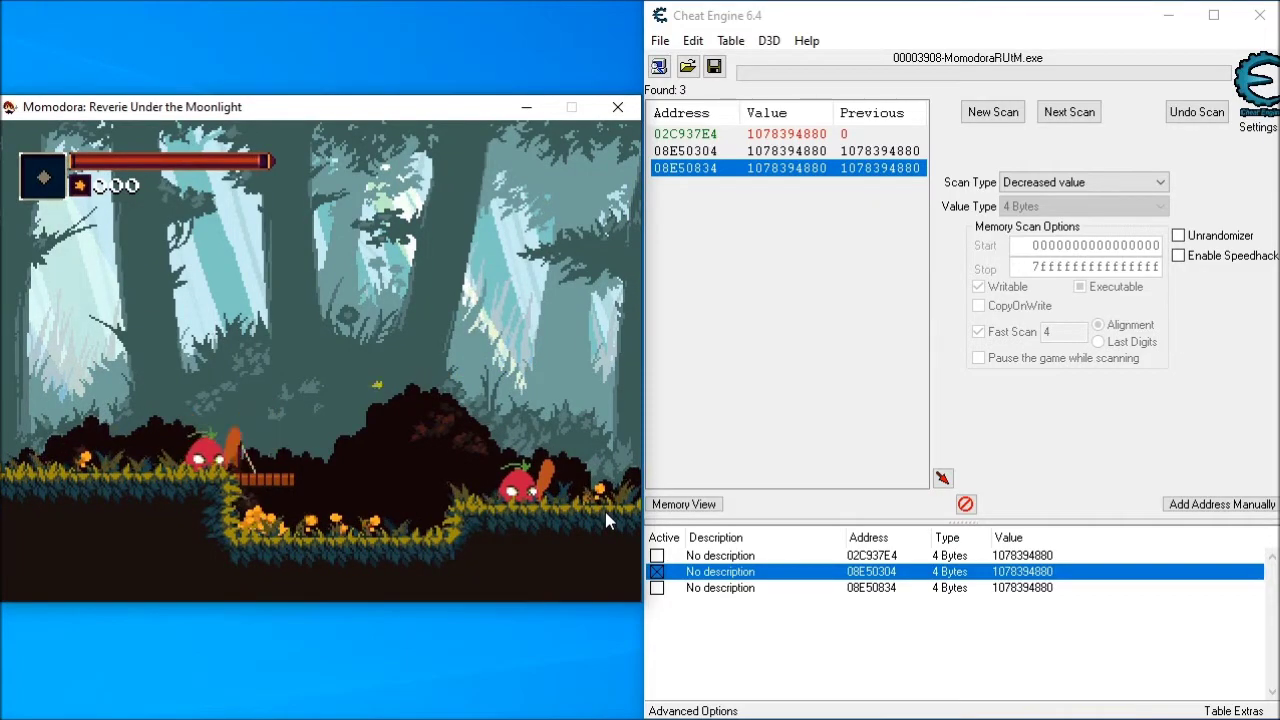
{"action": "key", "text": "Right"}
{"action": "key", "text": "a"}
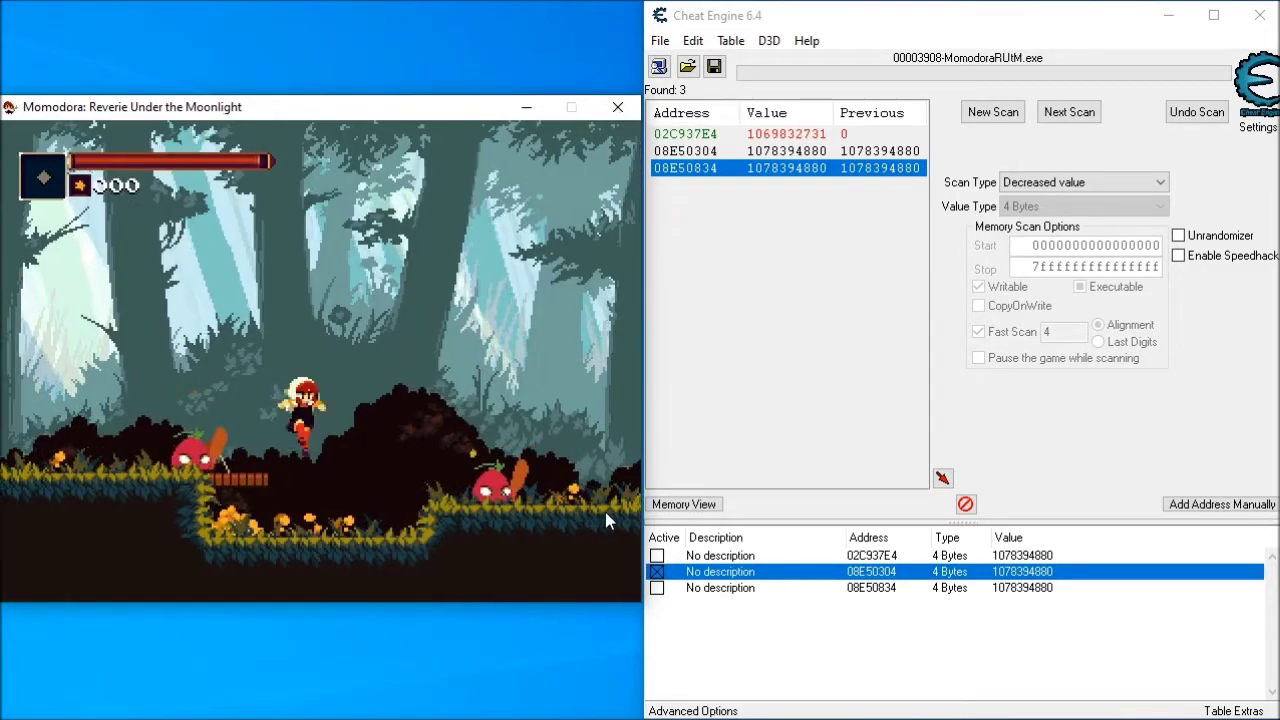
{"action": "key", "text": "s"}
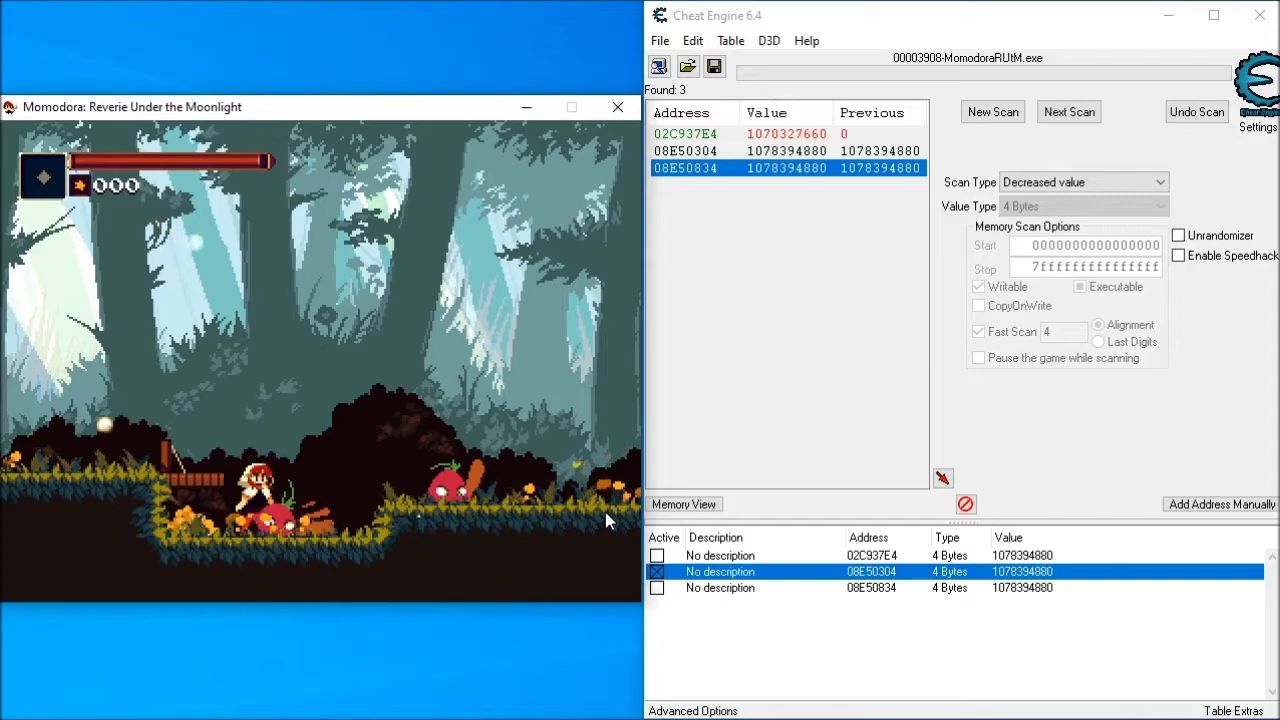
{"action": "key", "text": "Escape"}
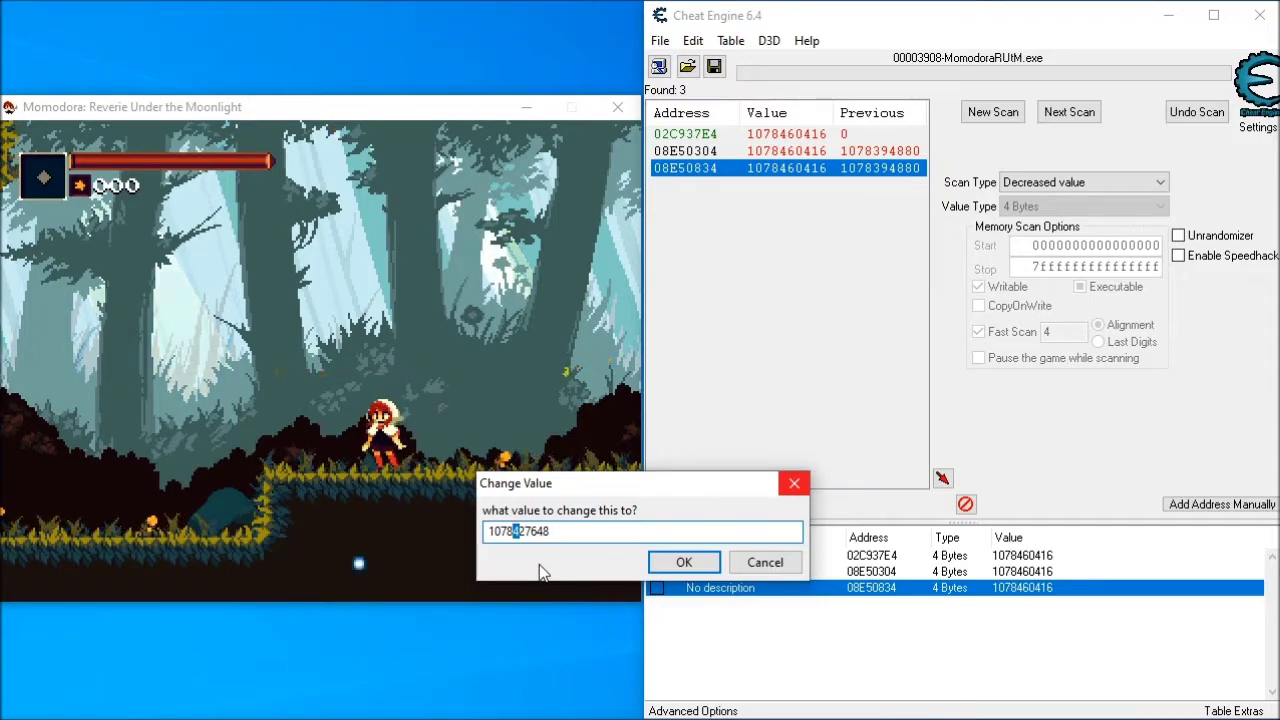
{"action": "type", "text": "9"}
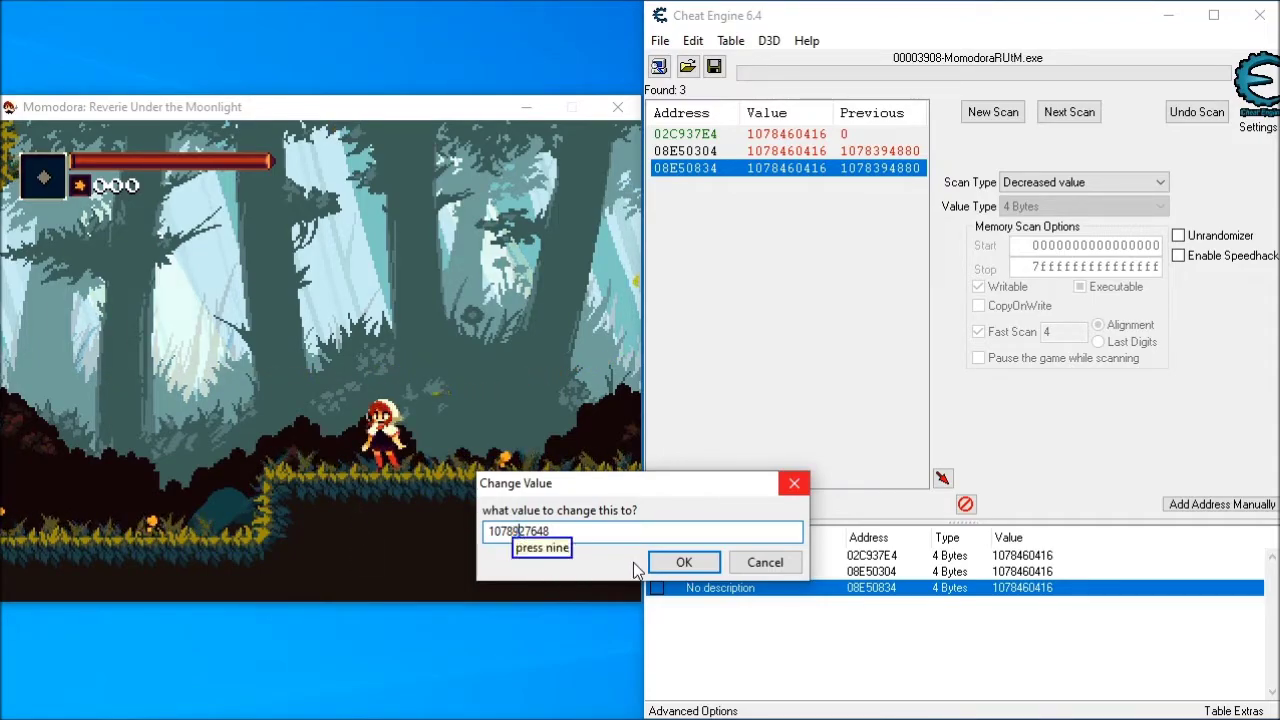
{"action": "left_click", "coordinate": [680, 563]}
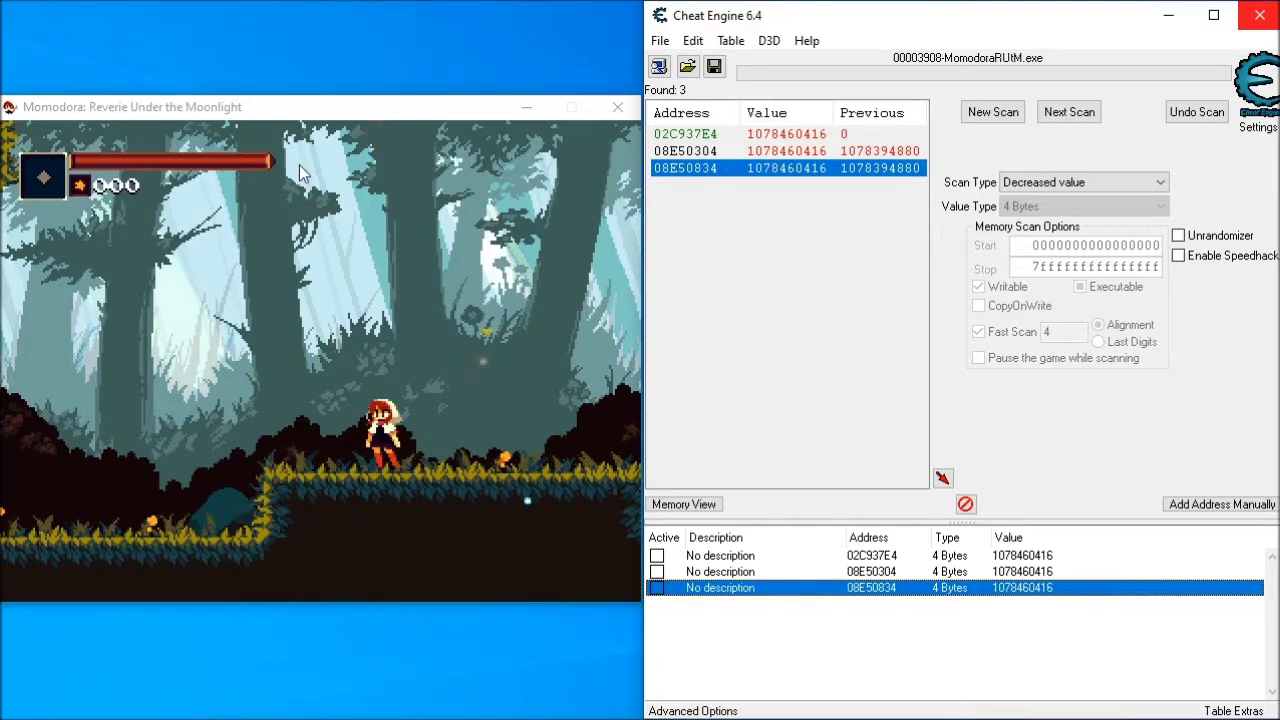
{"action": "left_click", "coordinate": [708, 572]}
{"action": "key", "text": "Return"}
{"action": "left_click", "coordinate": [519, 531]}
{"action": "key", "text": "BackSpace"}
{"action": "type", "text": "960416"}
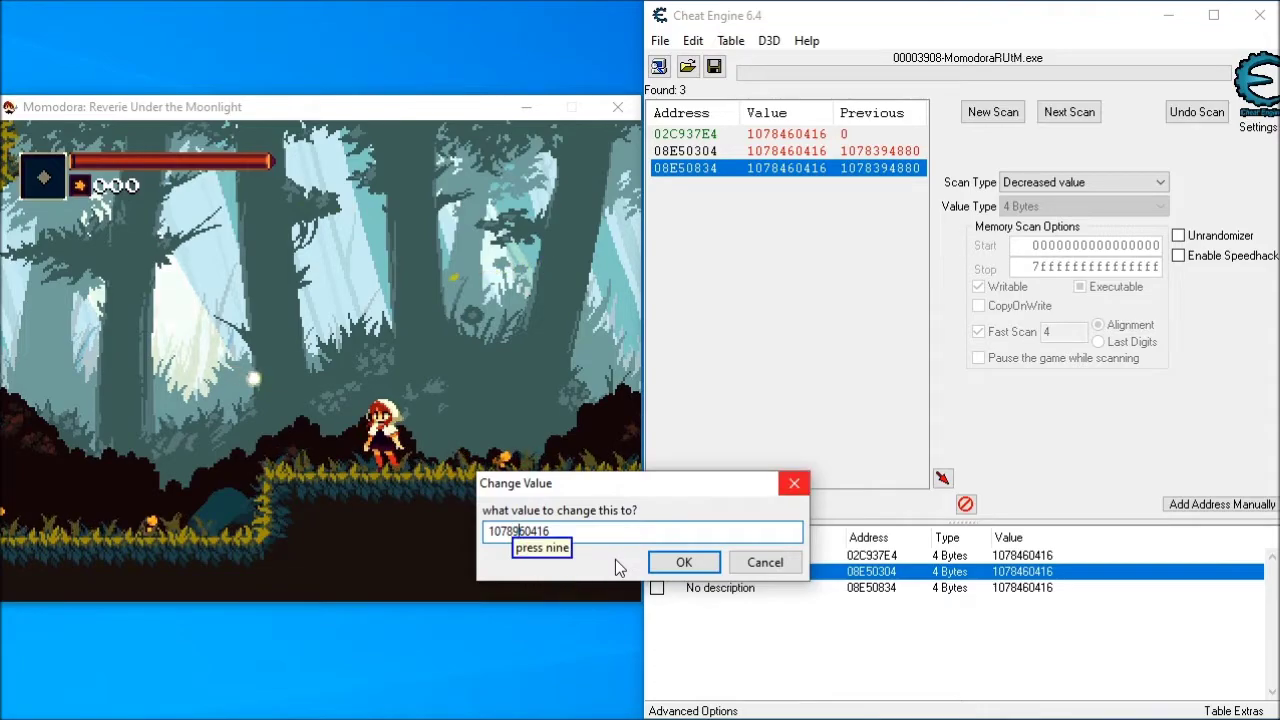
{"action": "left_click", "coordinate": [670, 563]}
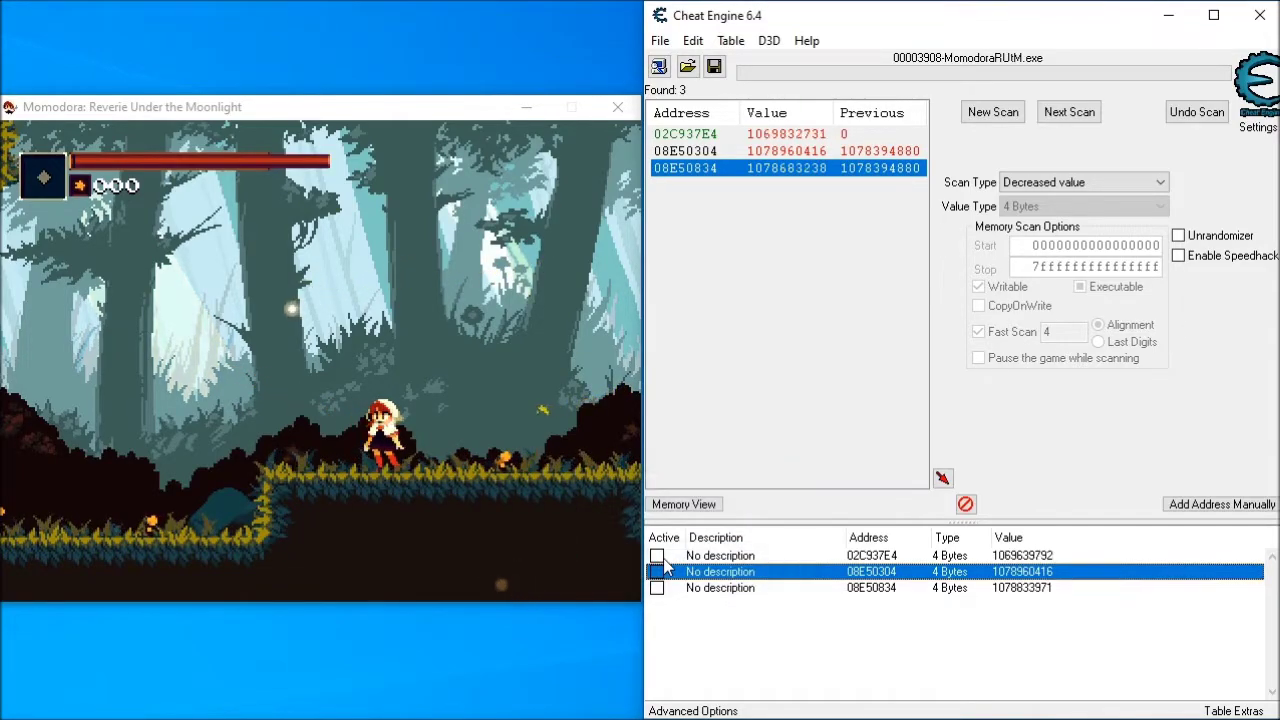
{"action": "left_click", "coordinate": [274, 175]}
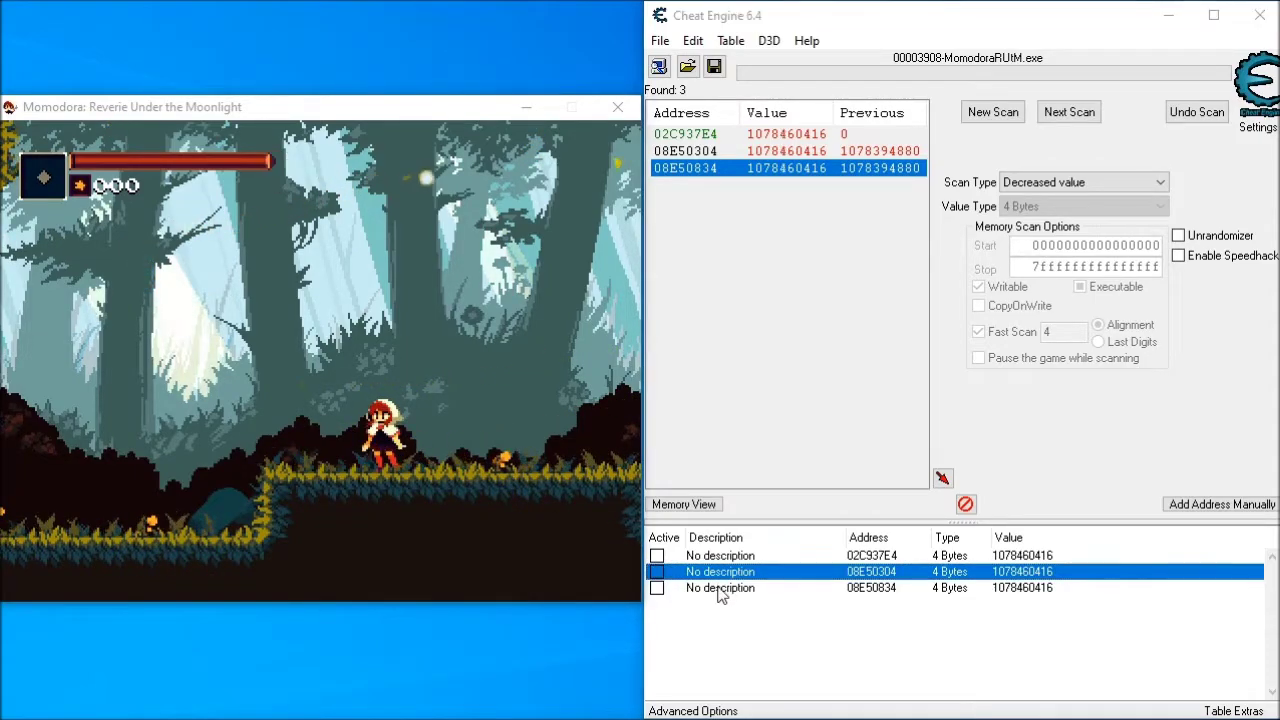
- Freeze 08E50304, play until the heroine dies on the spikes, and leave the YOU DIED screen
{"action": "left_click", "coordinate": [657, 571]}
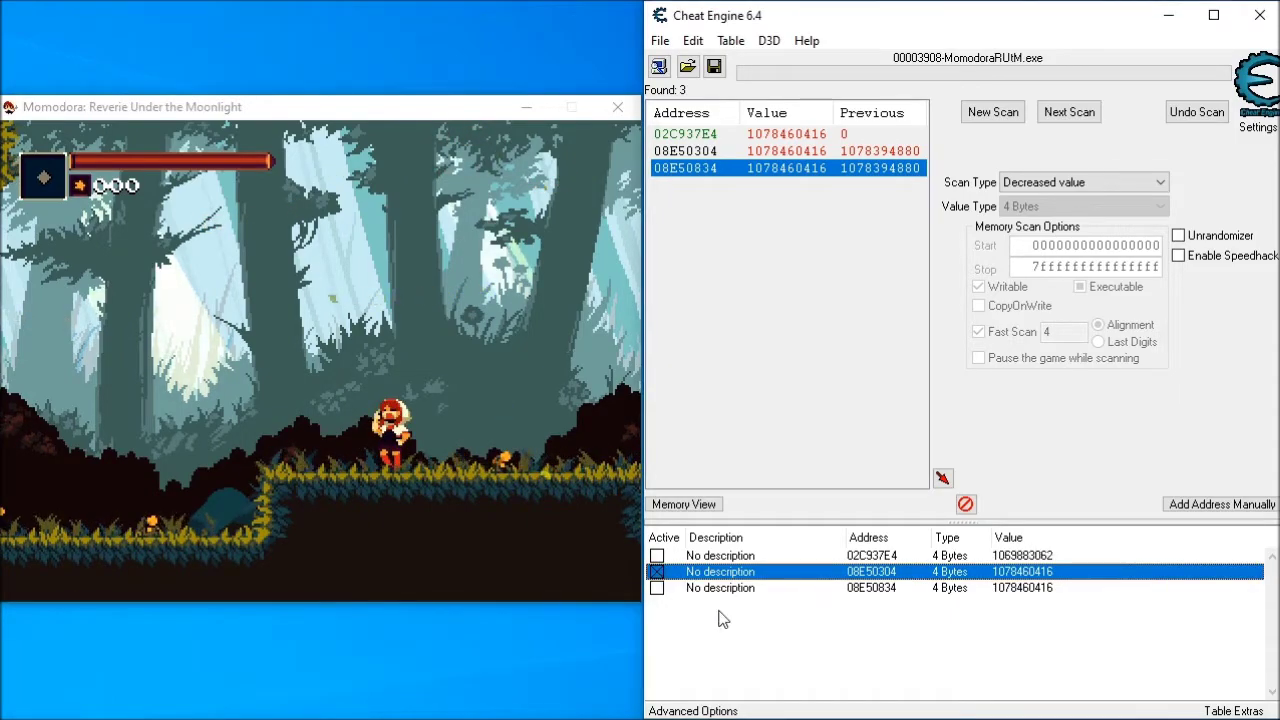
{"action": "left_click", "coordinate": [542, 367]}
{"action": "key", "text": "Left"}
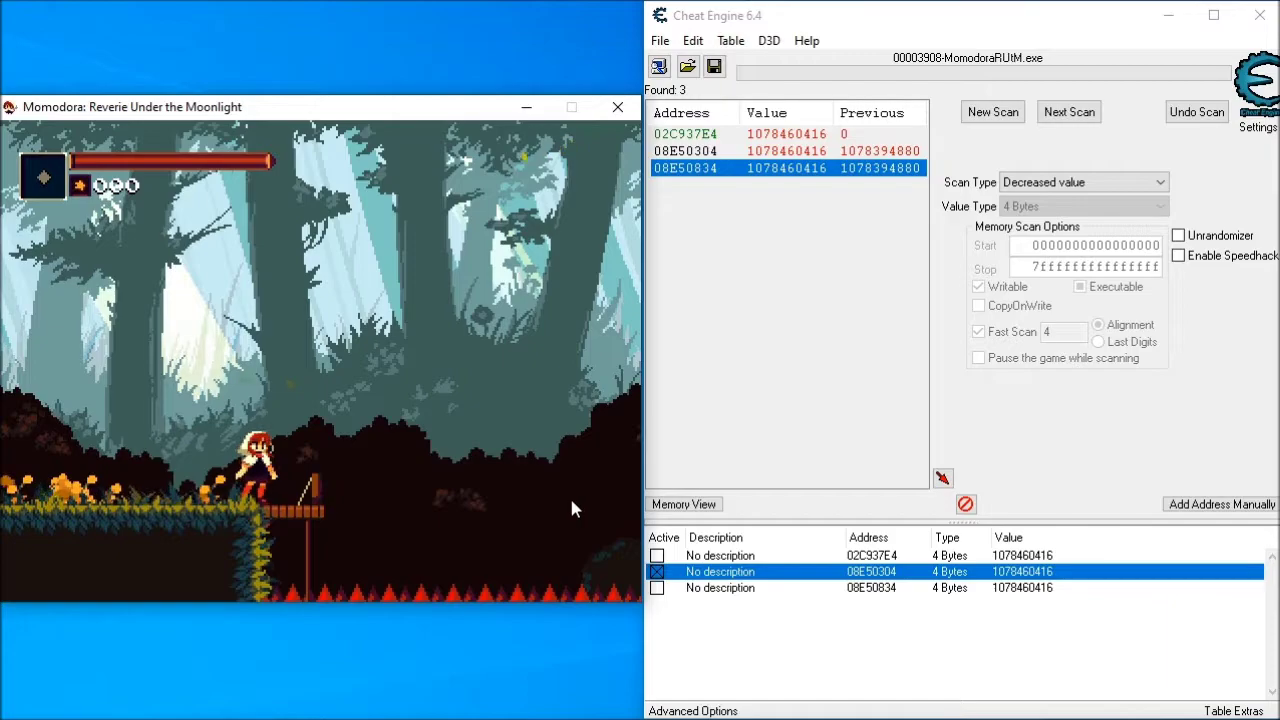
{"action": "key", "text": "Right"}
{"action": "key", "text": "a"}
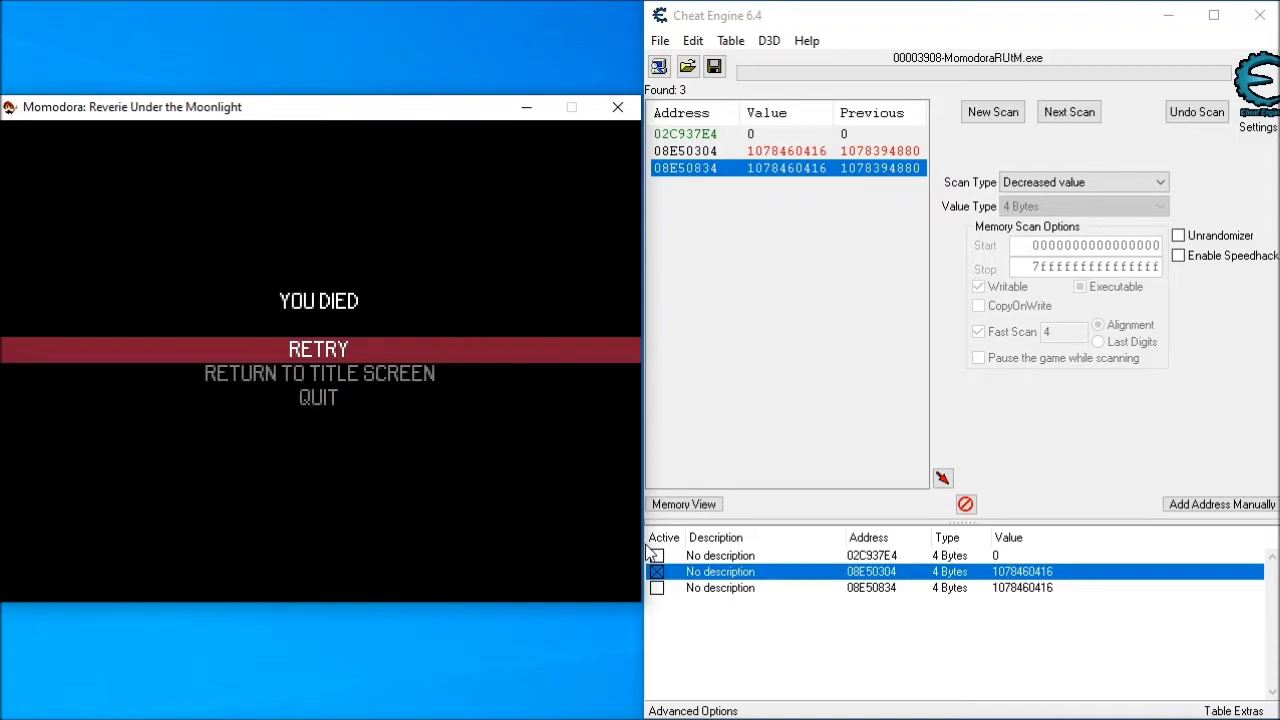
{"action": "key", "text": "a"}
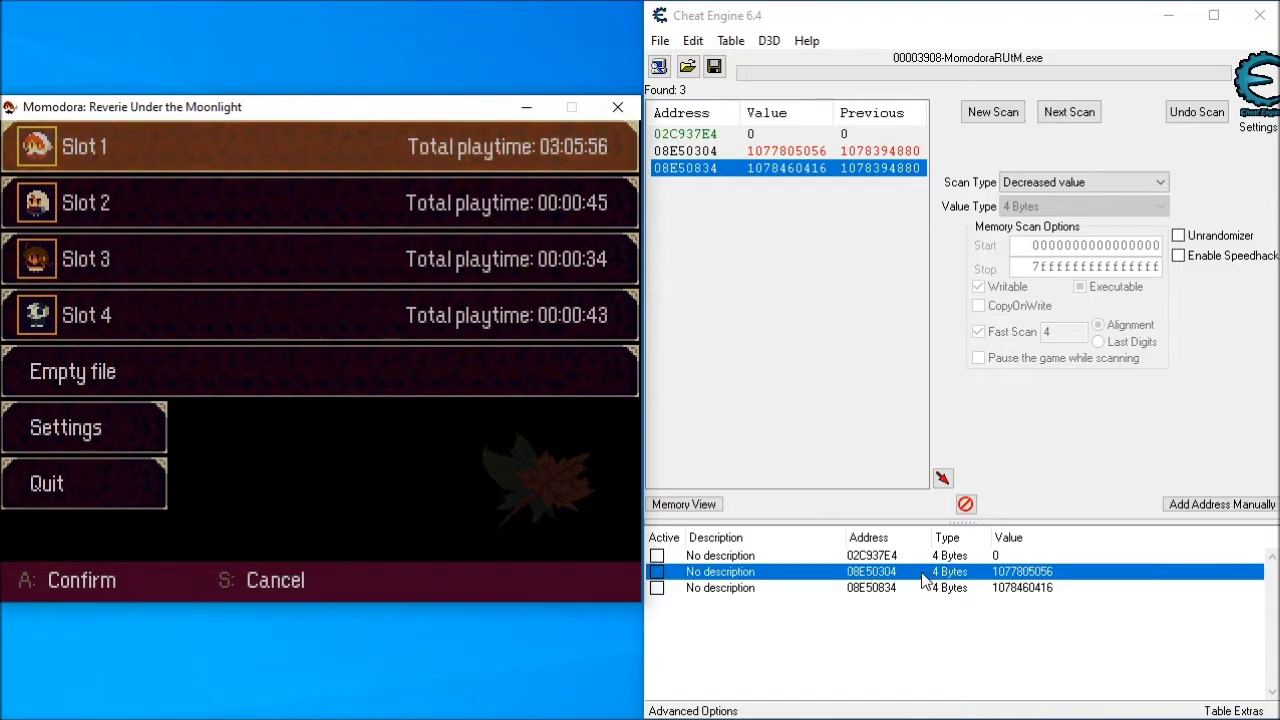
- Select Slot 3 in Momodora's save menu and load it
{"action": "left_click", "coordinate": [903, 576]}
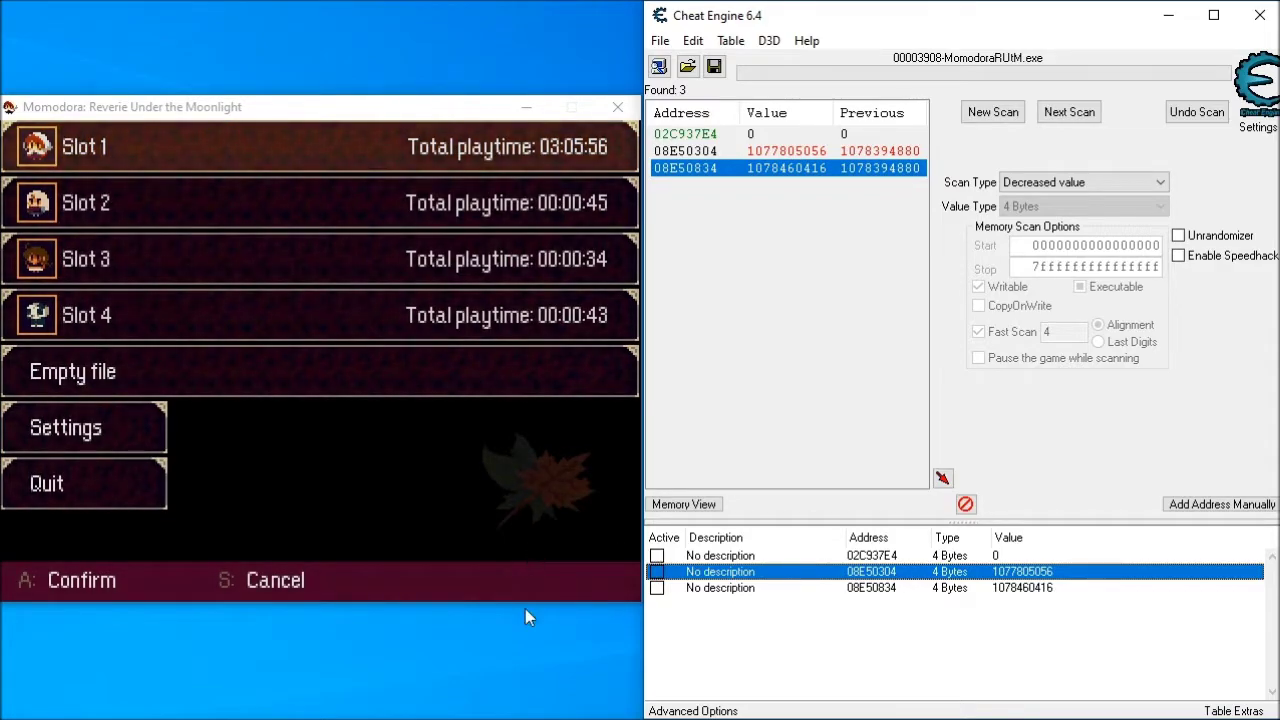
{"action": "left_click", "coordinate": [545, 505]}
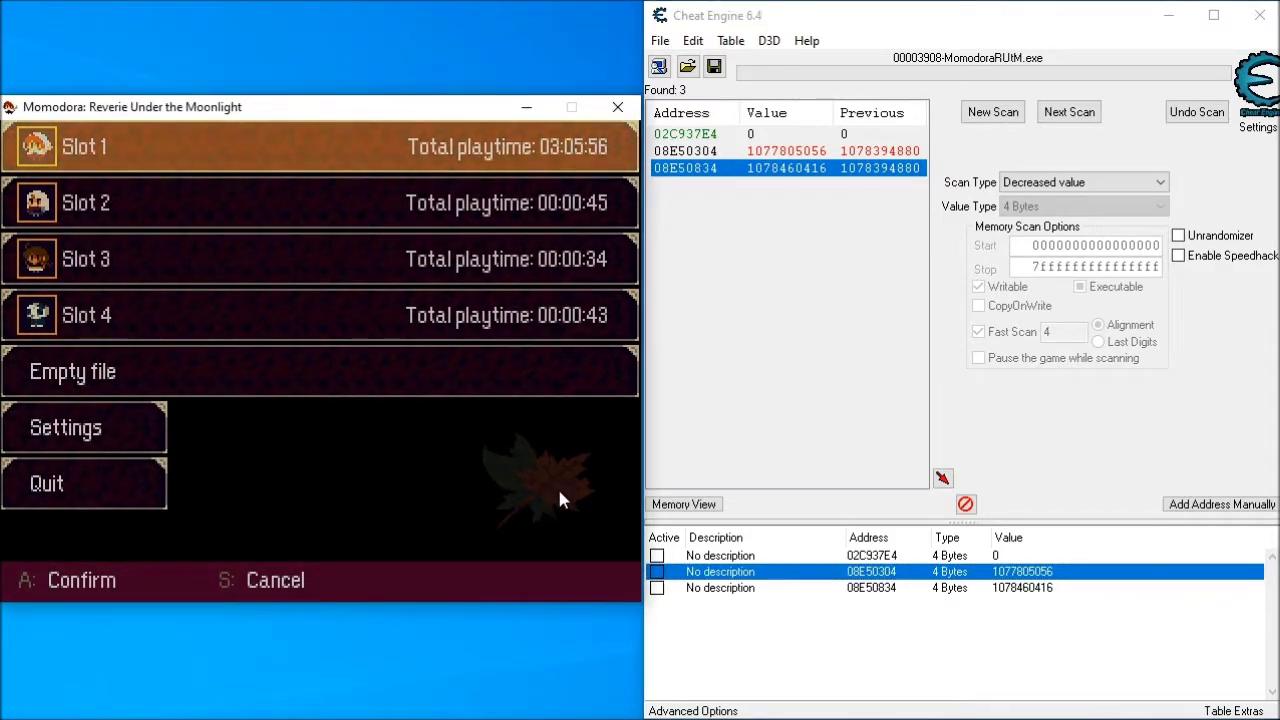
{"action": "key", "text": "Down"}
{"action": "key", "text": "Down"}
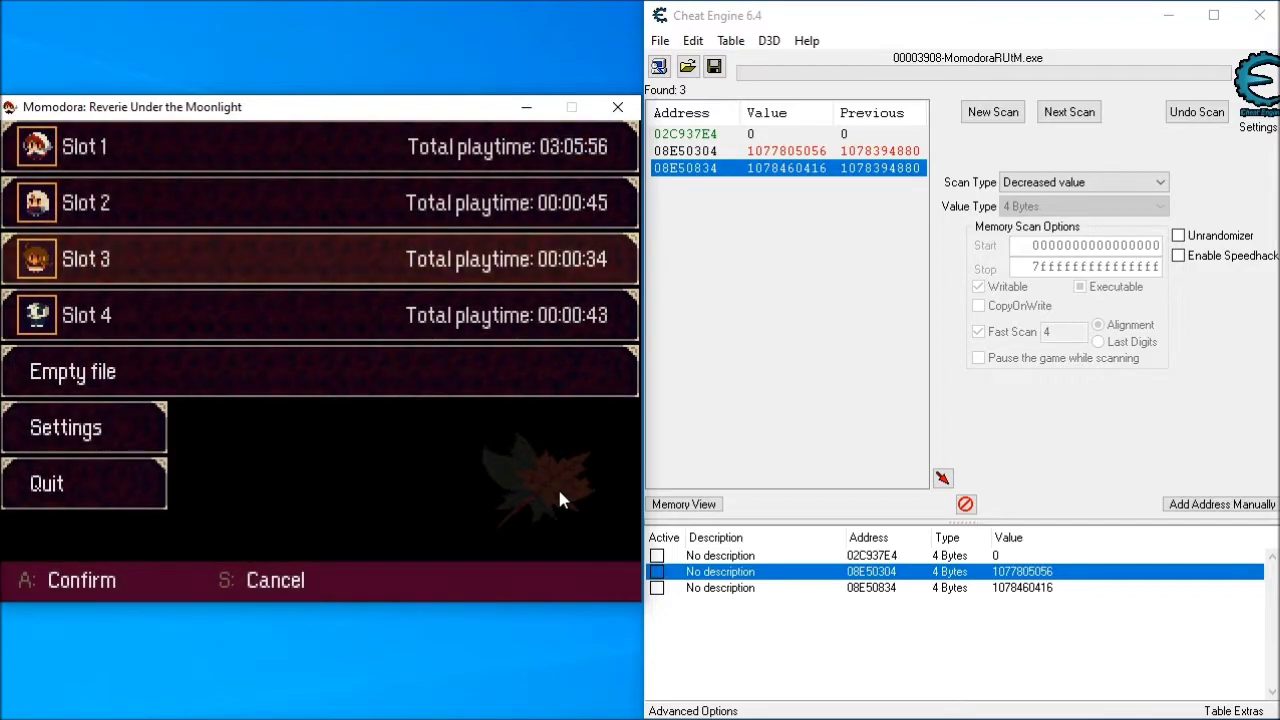
{"action": "key", "text": "a"}
{"action": "key", "text": "a"}
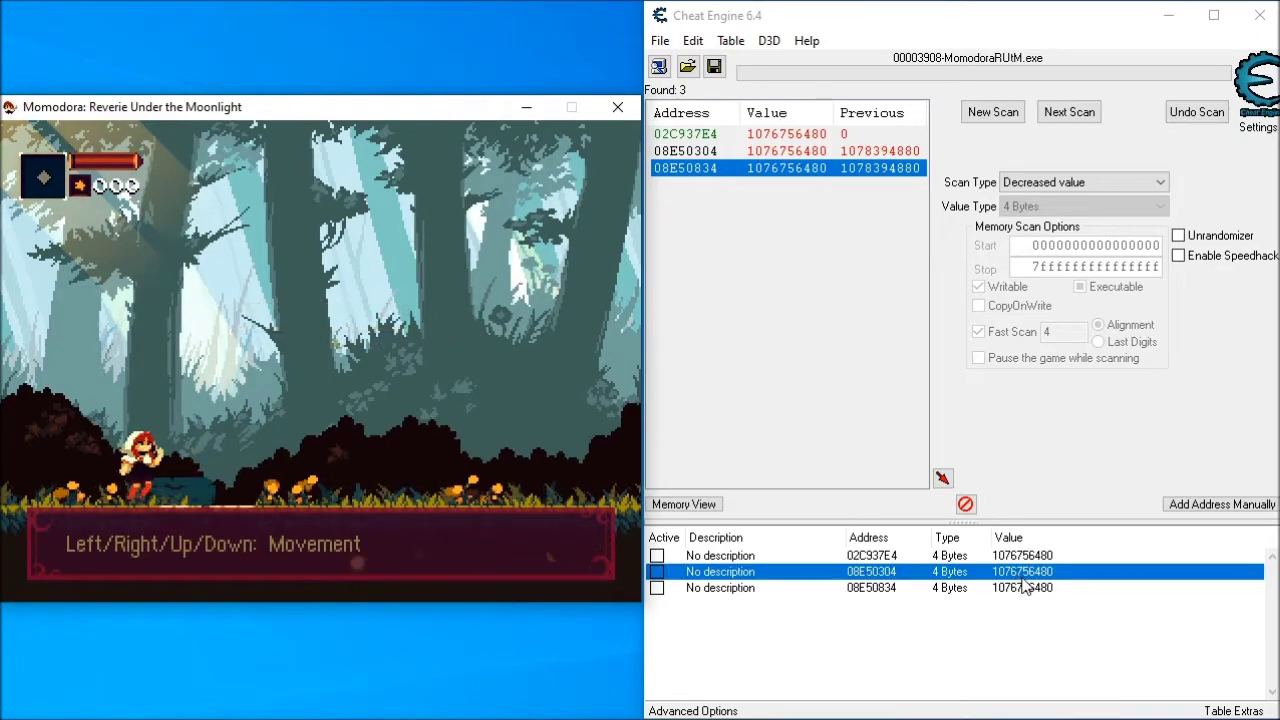
{"action": "double_click", "coordinate": [1022, 571]}
{"action": "right_click", "coordinate": [643, 529]}
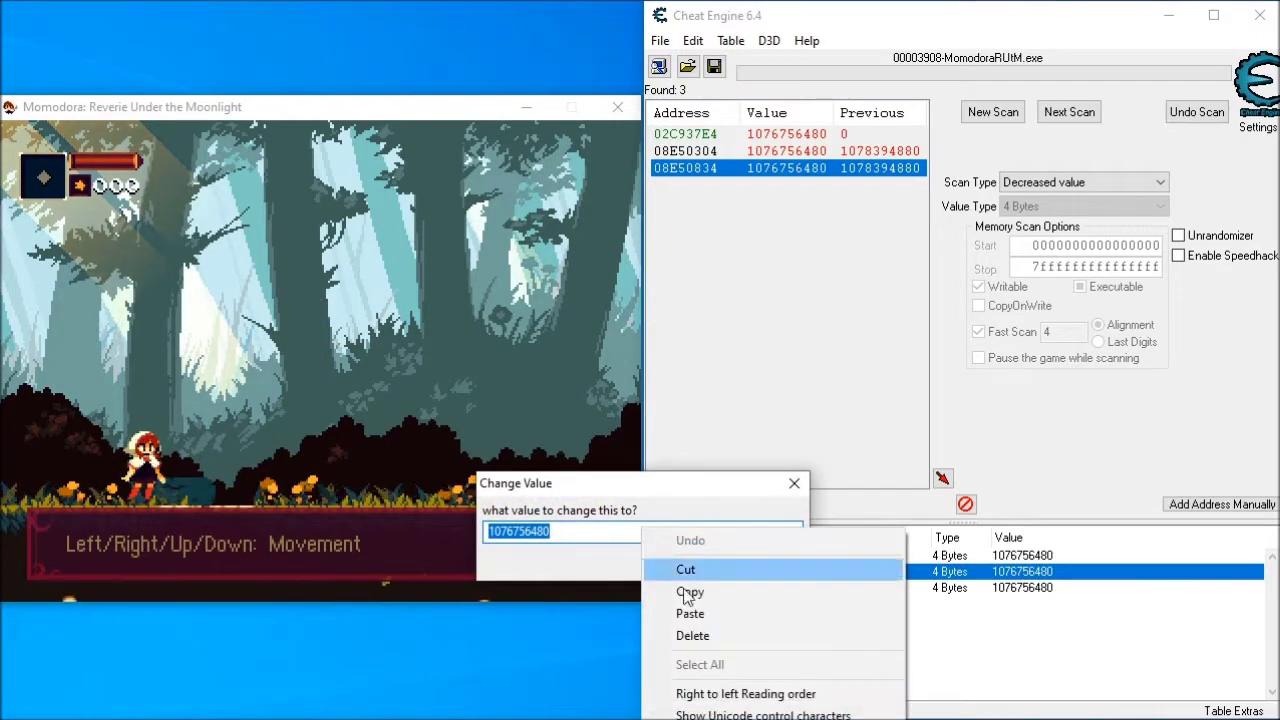
{"action": "left_click", "coordinate": [684, 609]}
{"action": "left_click", "coordinate": [683, 562]}
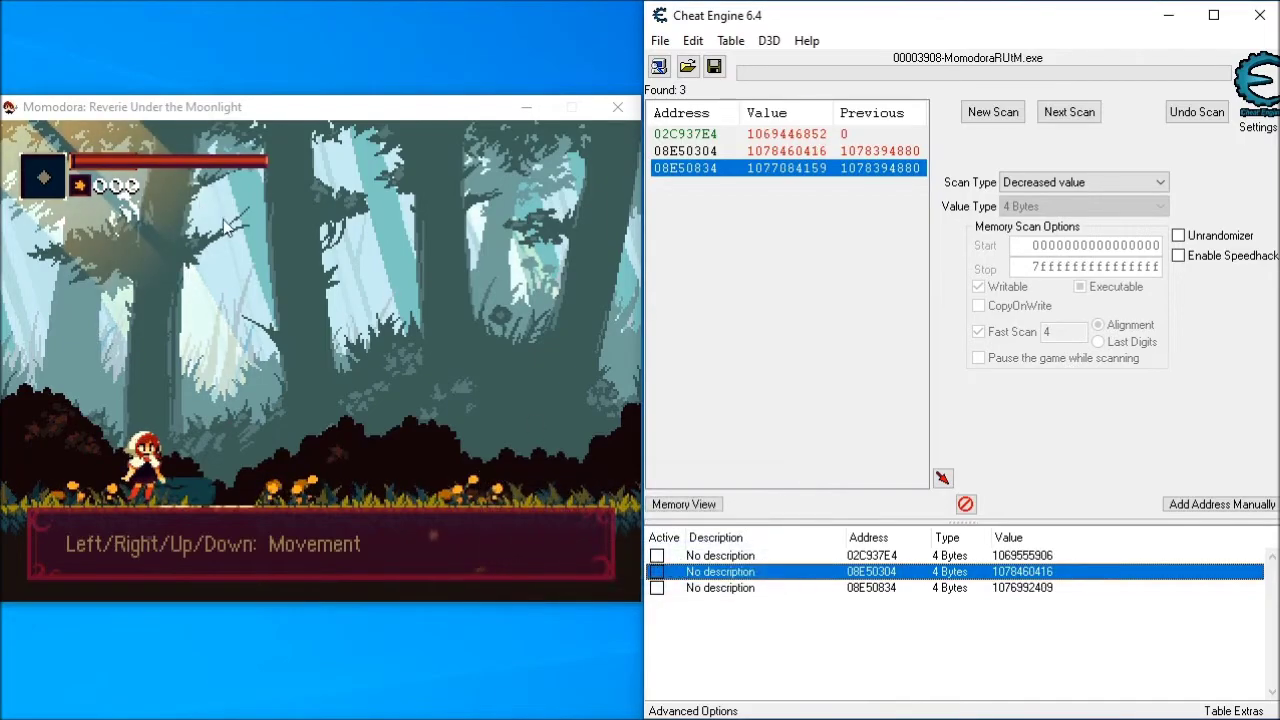
{"action": "left_click", "coordinate": [656, 572]}
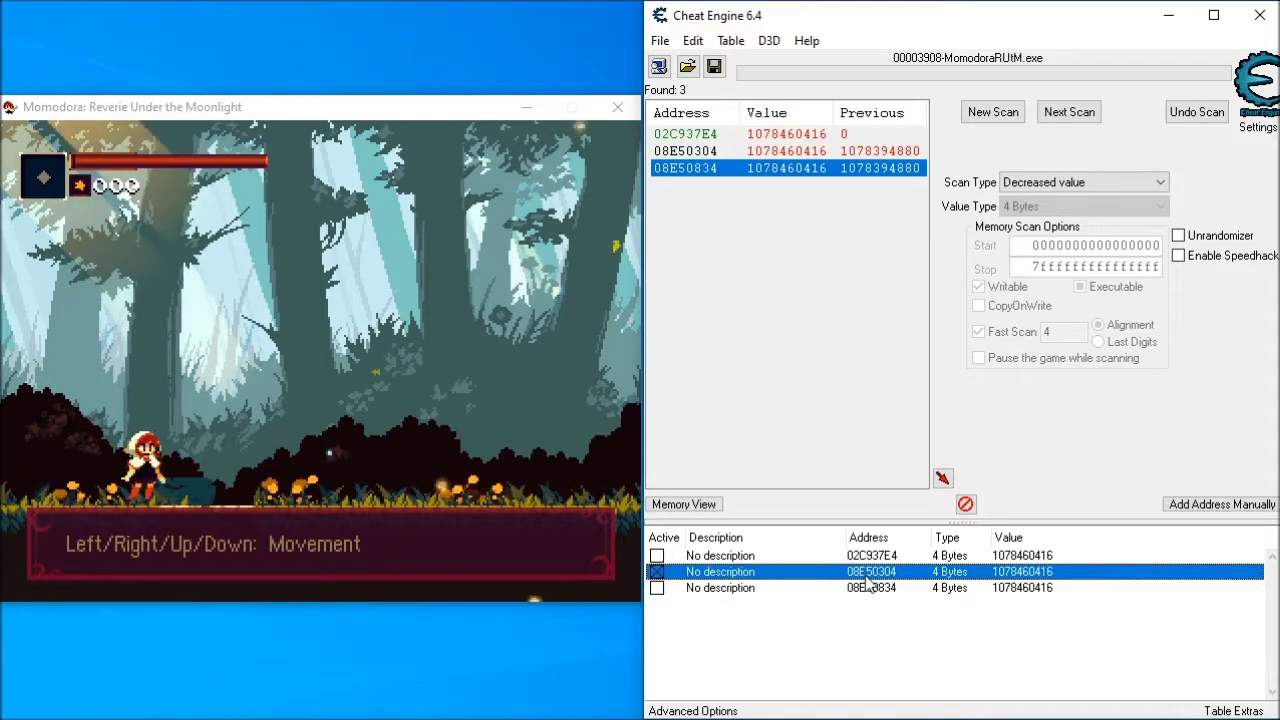
{"action": "left_click", "coordinate": [143, 186]}
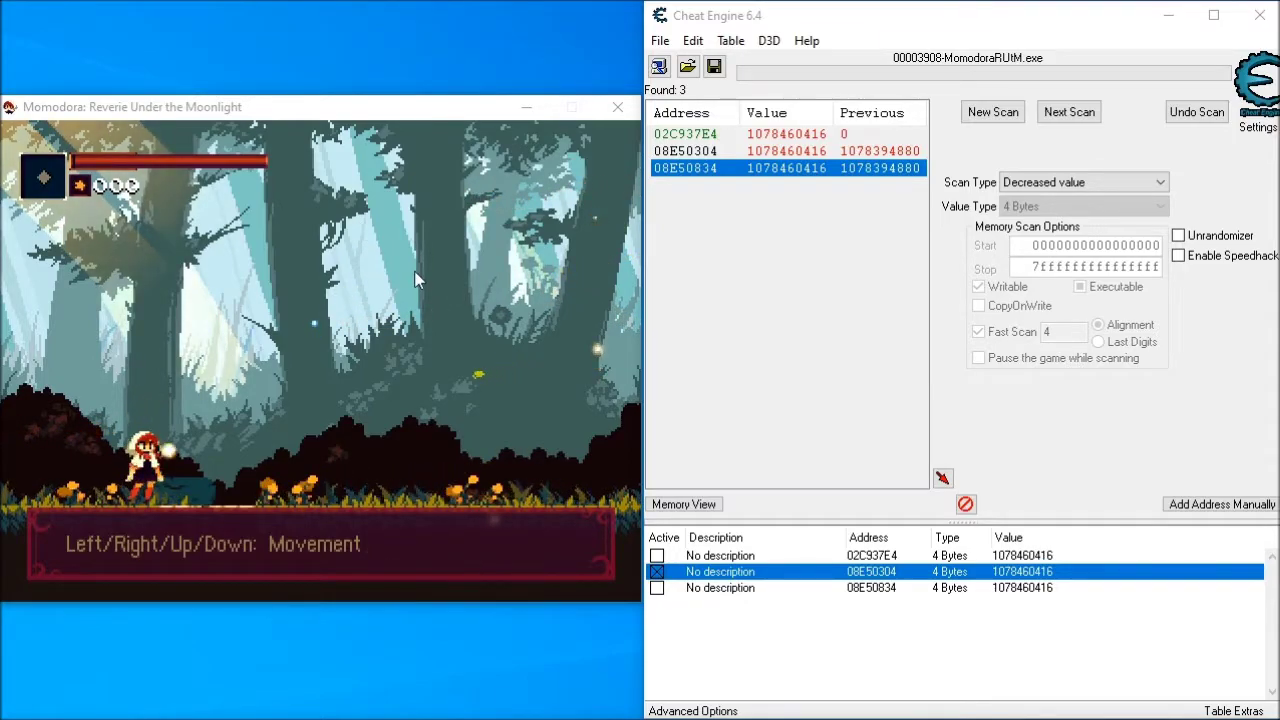
{"action": "double_click", "coordinate": [1020, 571]}
{"action": "left_click", "coordinate": [765, 562]}
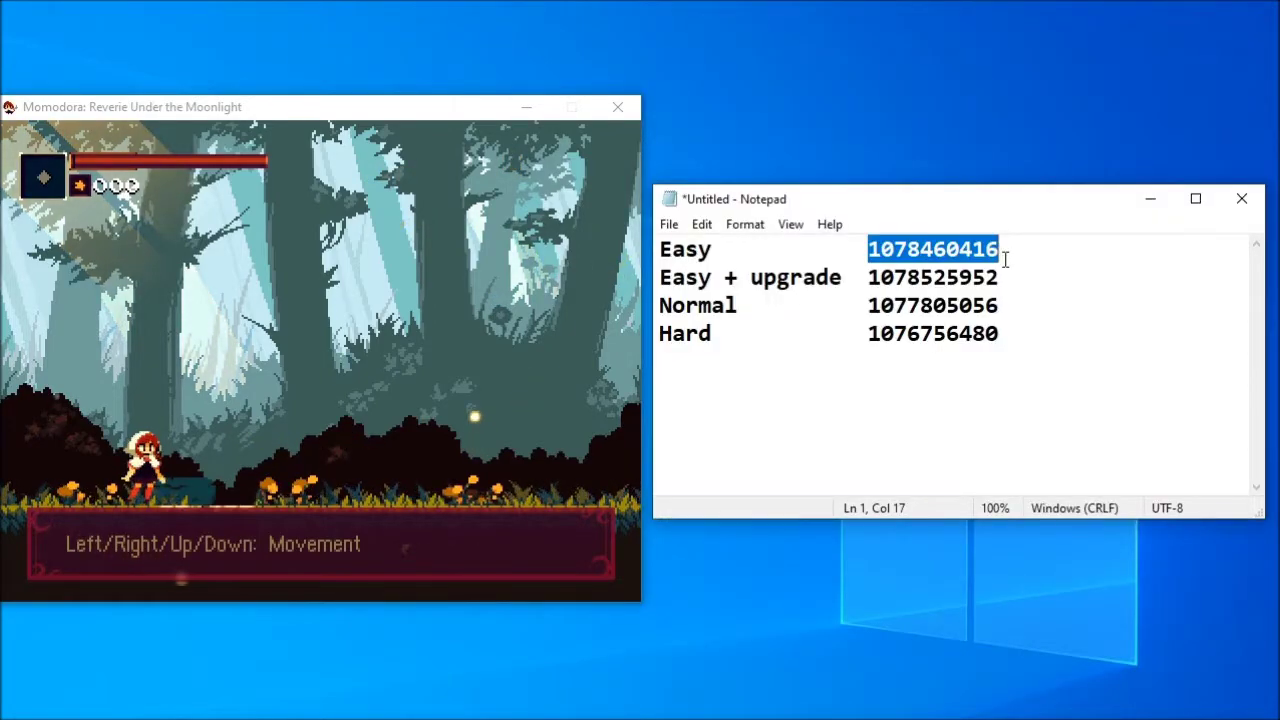
{"action": "double_click", "coordinate": [933, 305]}
{"action": "double_click", "coordinate": [937, 333]}
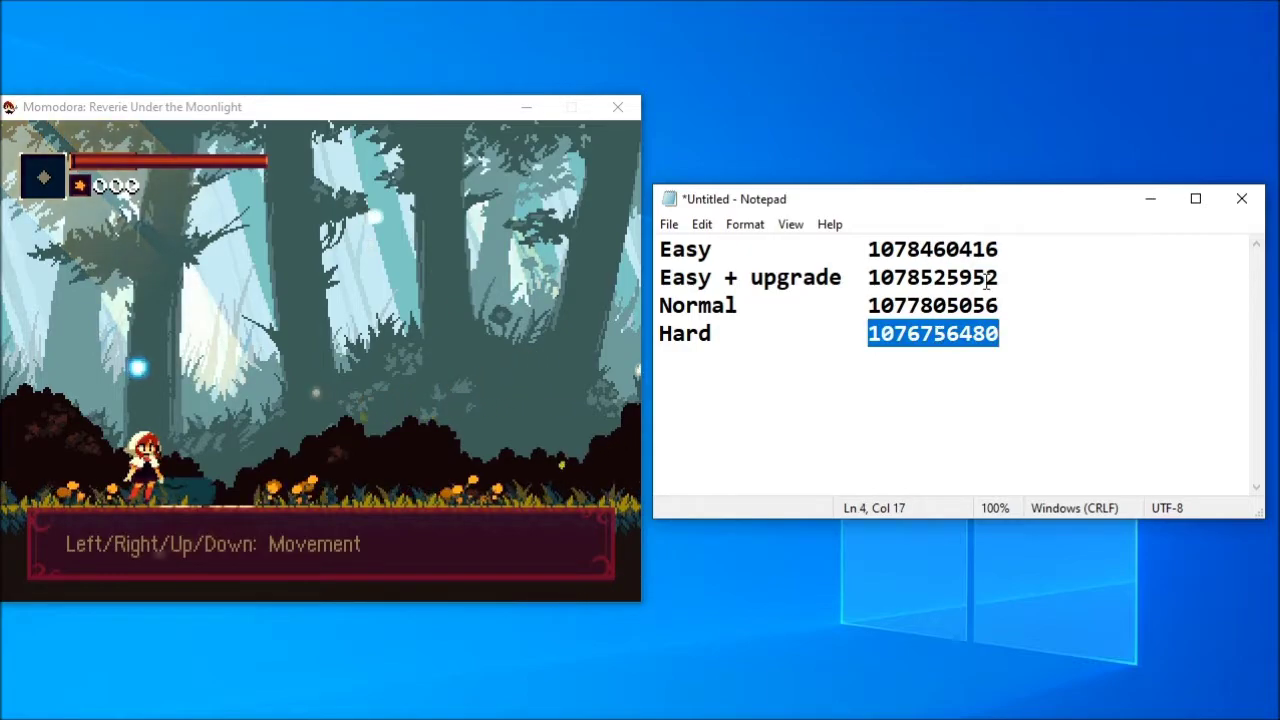
{"action": "double_click", "coordinate": [937, 277]}
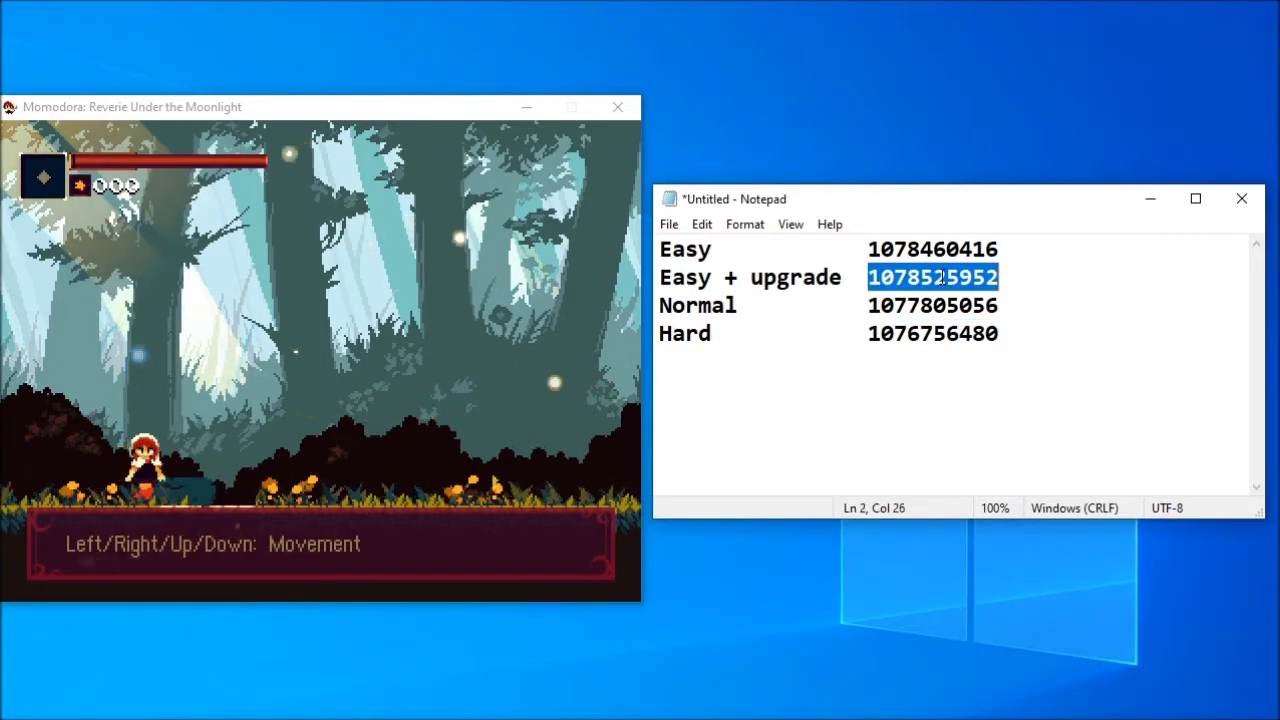
- Append 16456, 16457, 16446 and 16430 to the Easy, Easy + upgrade, Normal and Hard lines
{"action": "left_click", "coordinate": [1018, 280]}
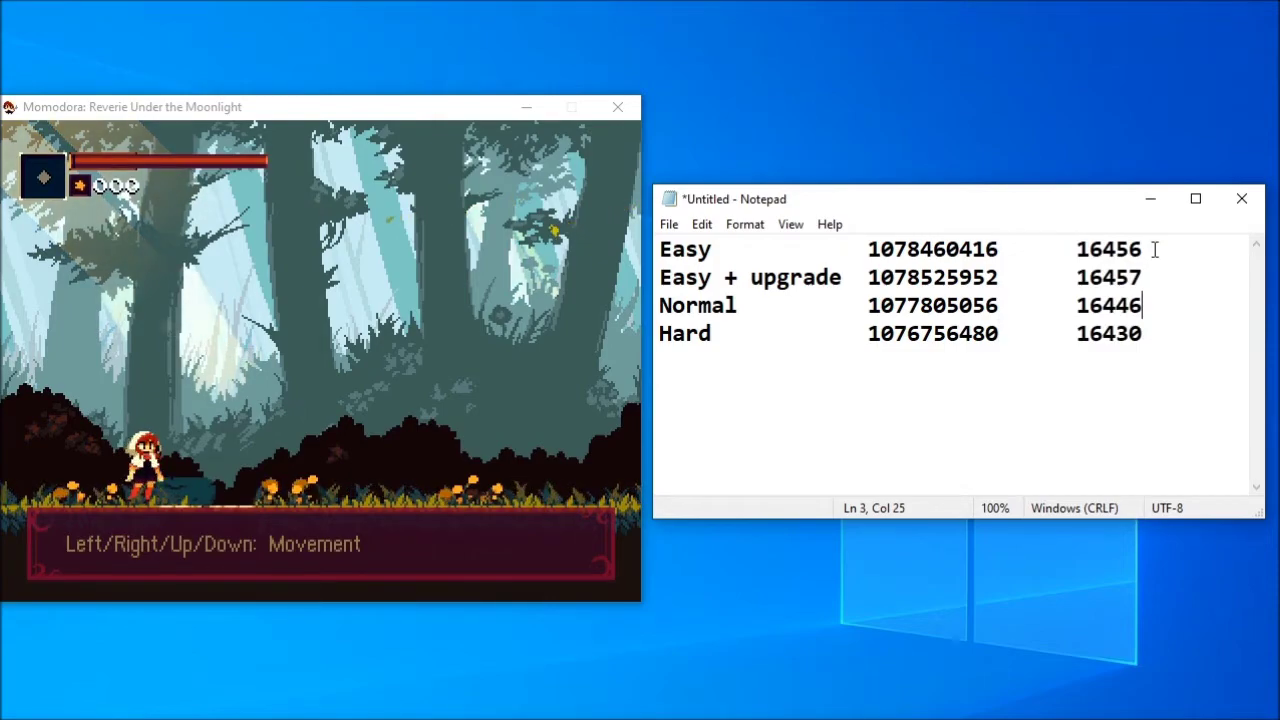
{"action": "left_click", "coordinate": [1153, 249]}
{"action": "left_click", "coordinate": [1153, 277]}
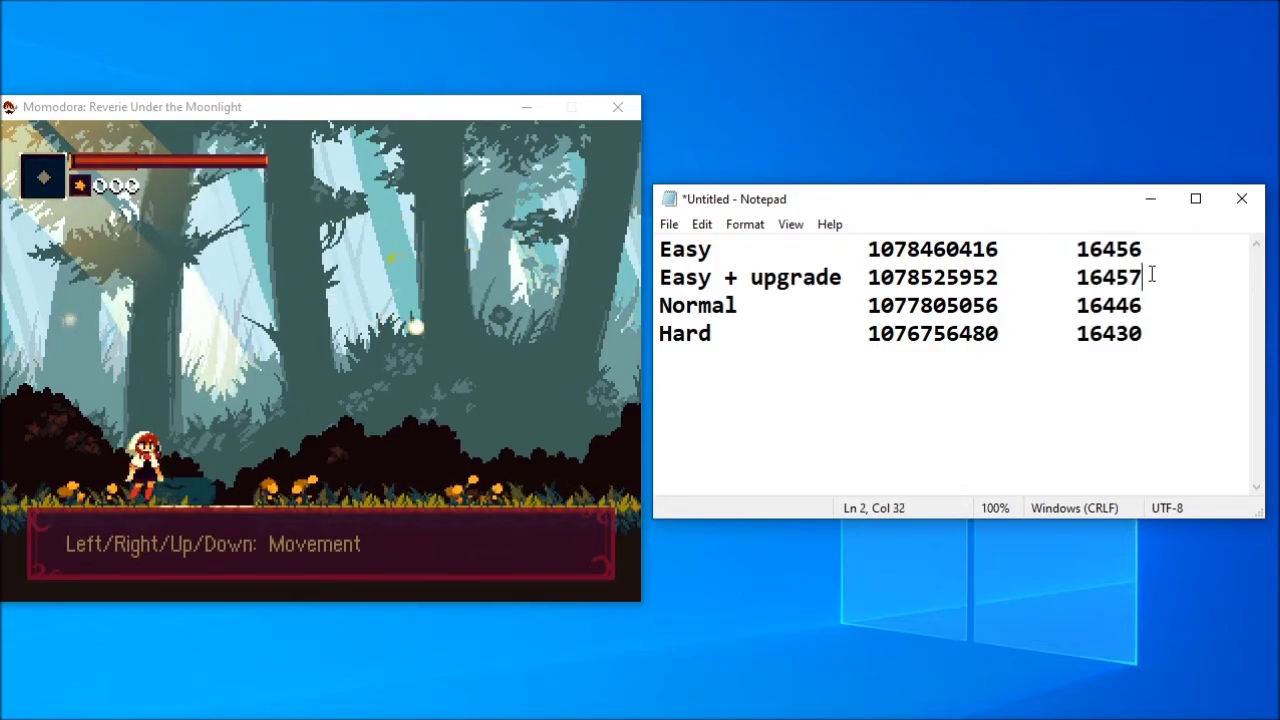
{"action": "left_click", "coordinate": [1153, 309]}
{"action": "left_click", "coordinate": [1148, 345]}
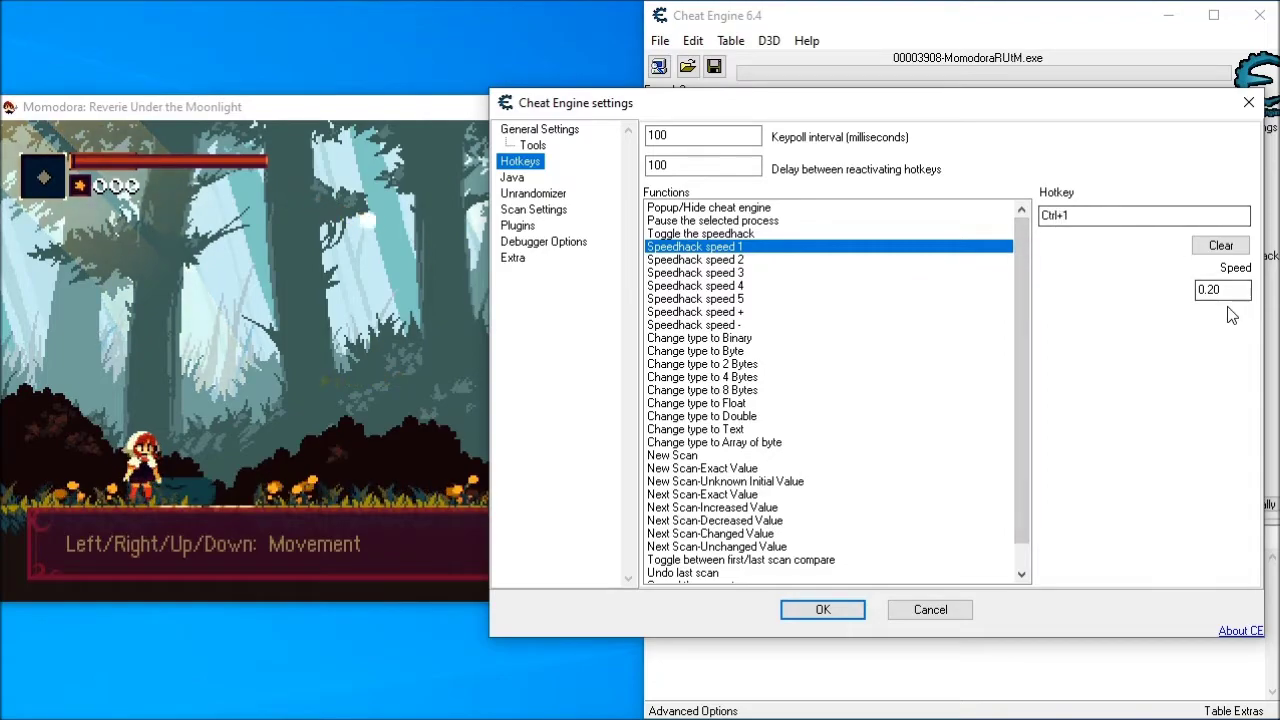
- Check the Speedhack speed 2–5 hotkeys and their speeds of 0.40, 0.60, 0.80 and 1.00
{"action": "left_click", "coordinate": [750, 261]}
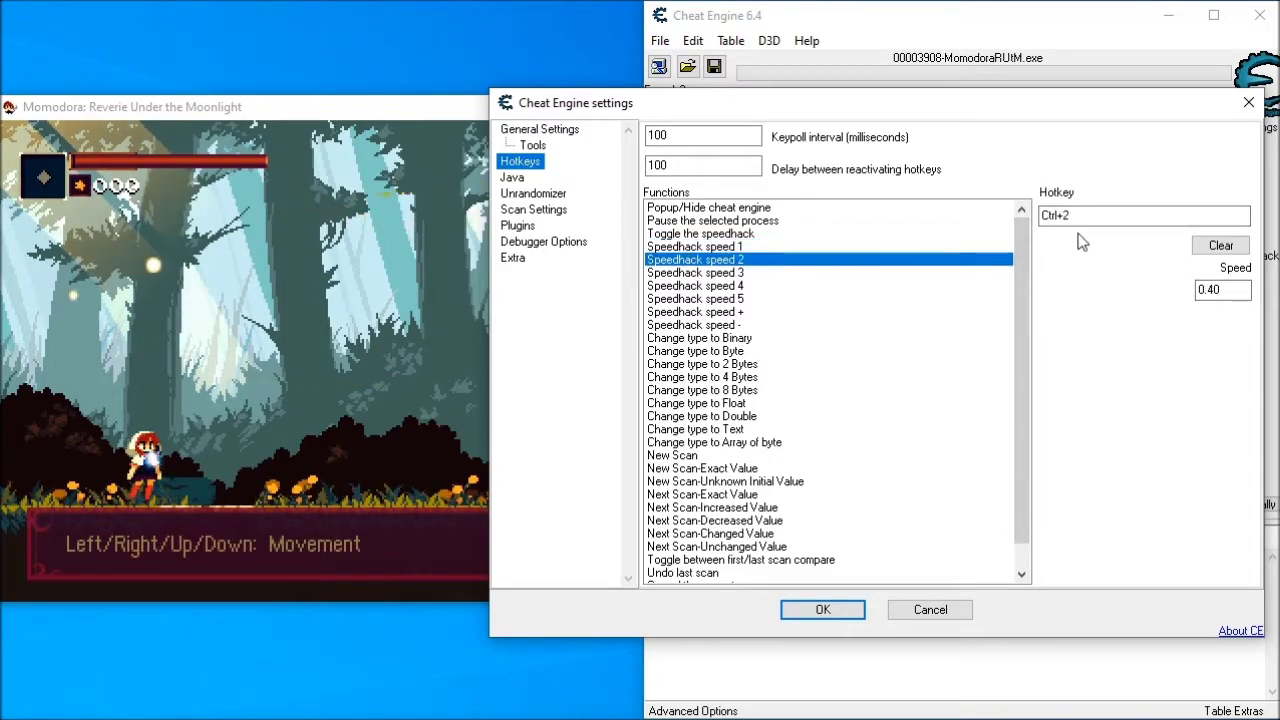
{"action": "left_click", "coordinate": [810, 272]}
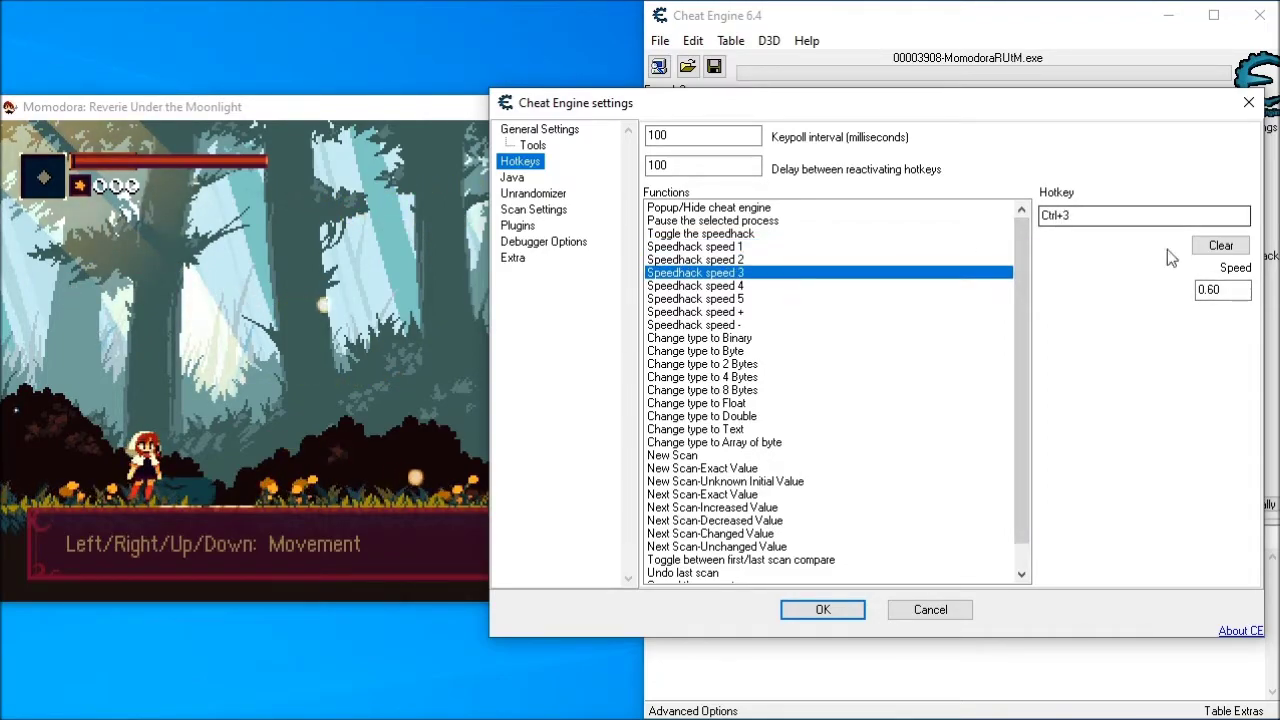
{"action": "left_click", "coordinate": [750, 287]}
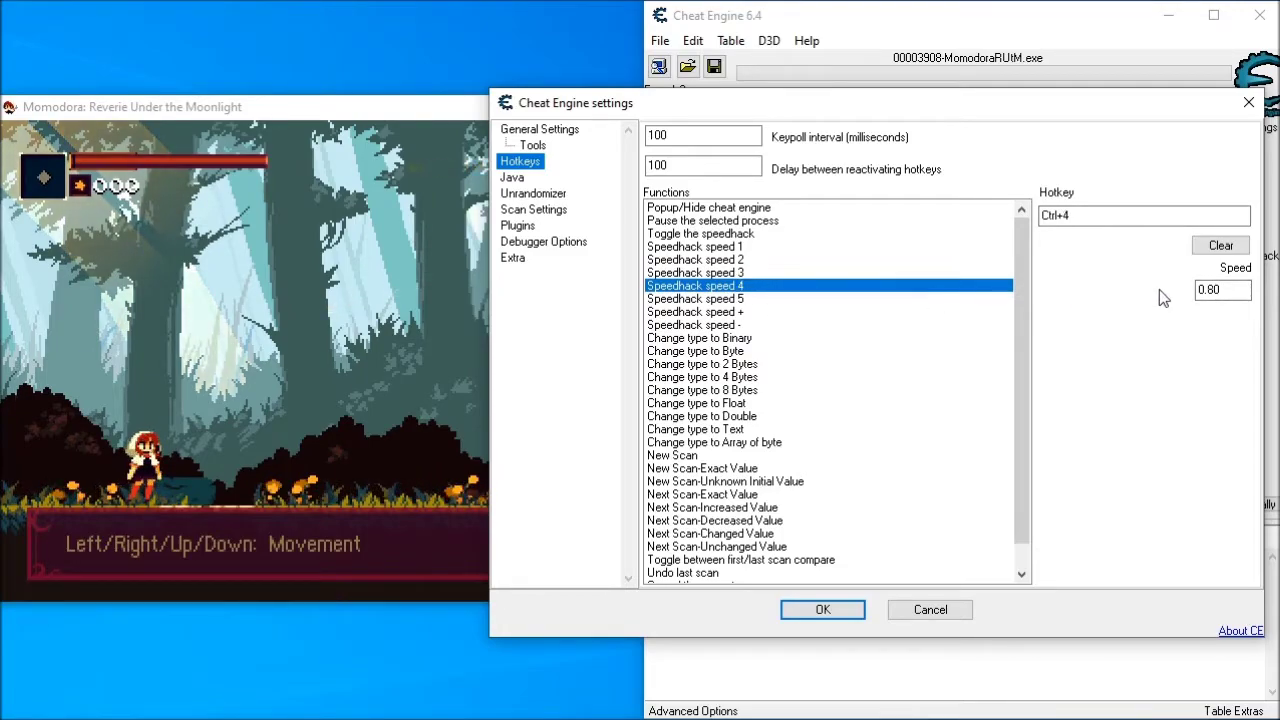
{"action": "left_click", "coordinate": [742, 301]}
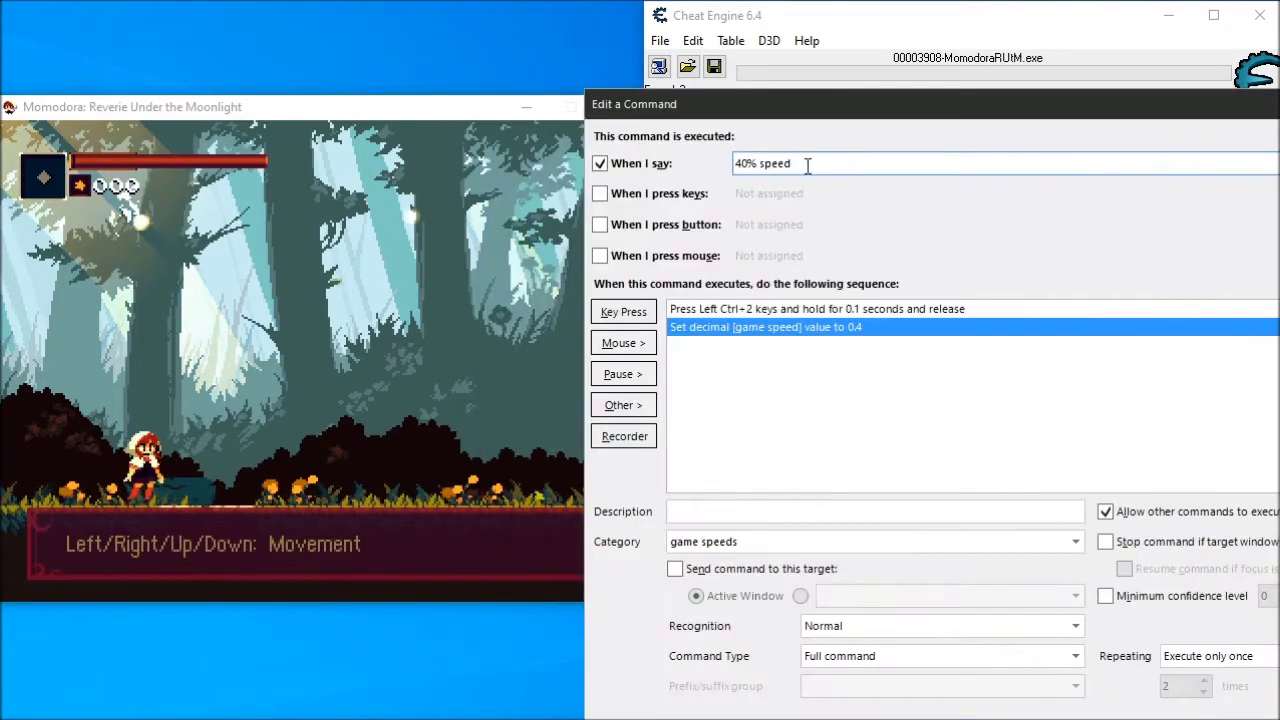
- Review the '40% speed' command's Speedhack speed 2 hotkey action and its game speed 0.4 action
{"action": "key", "text": "ctrl+a"}
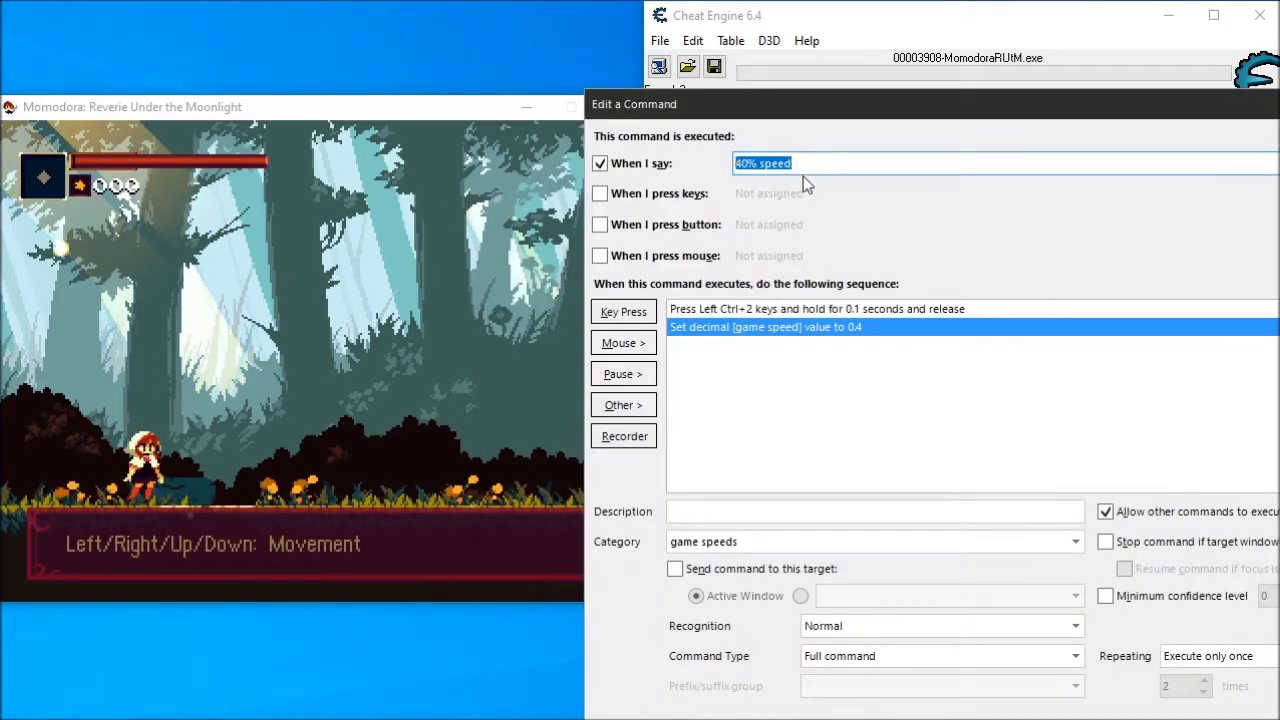
{"action": "left_click", "coordinate": [806, 312]}
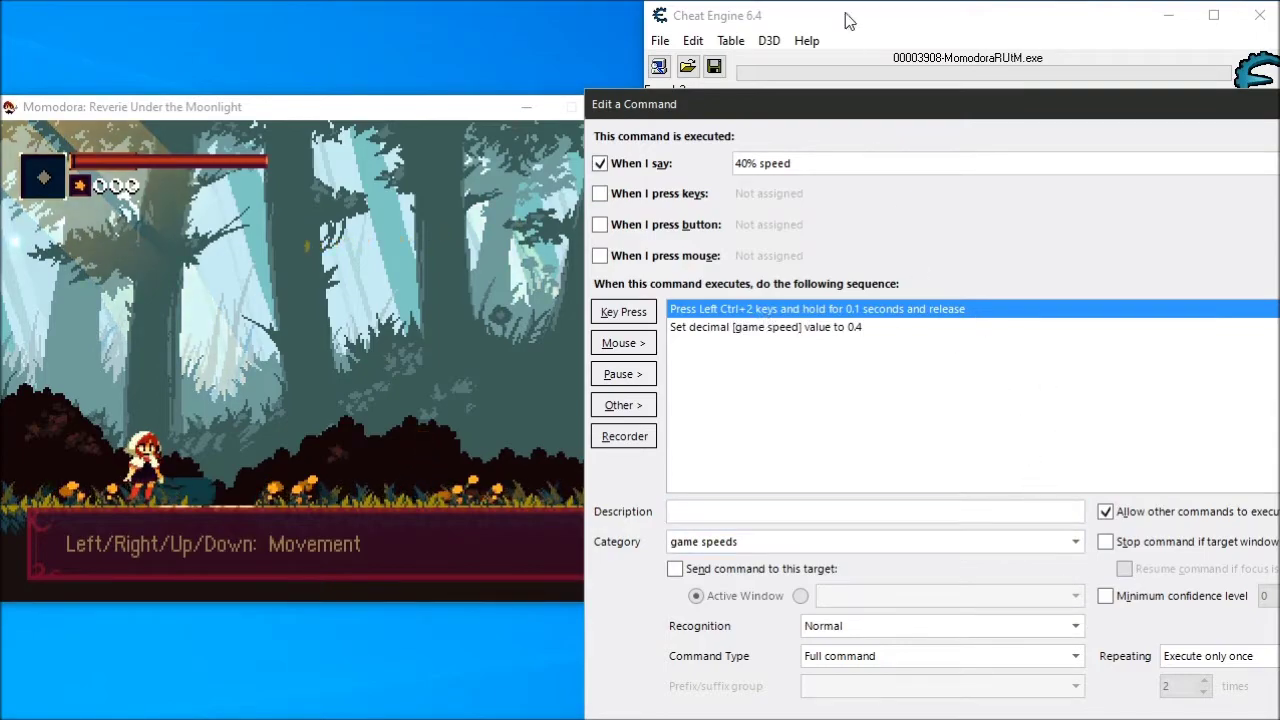
{"action": "left_click", "coordinate": [858, 332]}
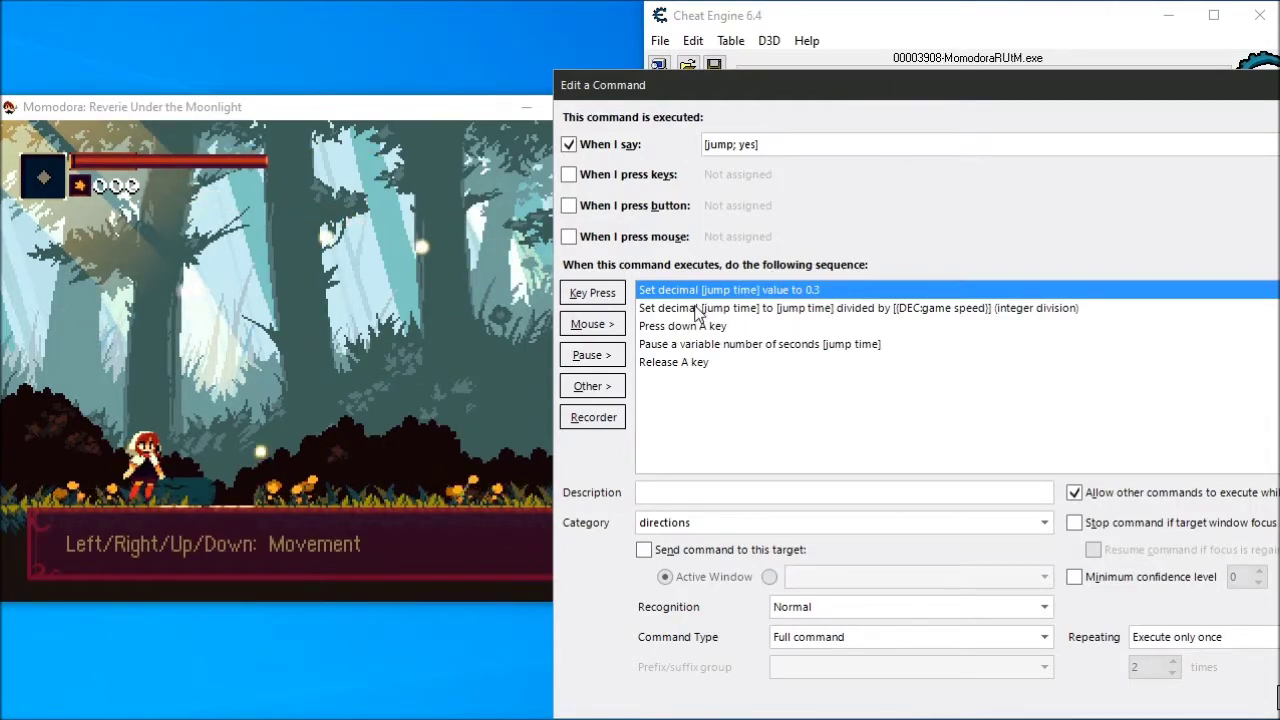
{"action": "left_click", "coordinate": [797, 310]}
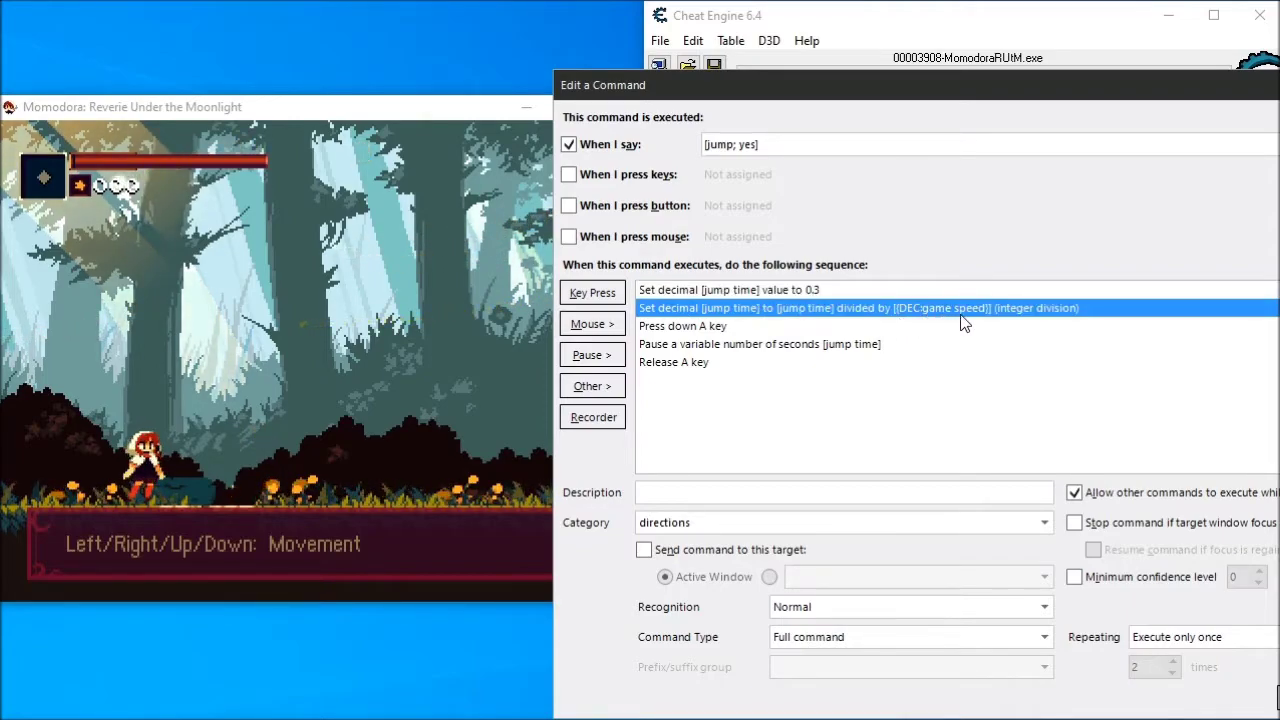
{"action": "left_click", "coordinate": [733, 330]}
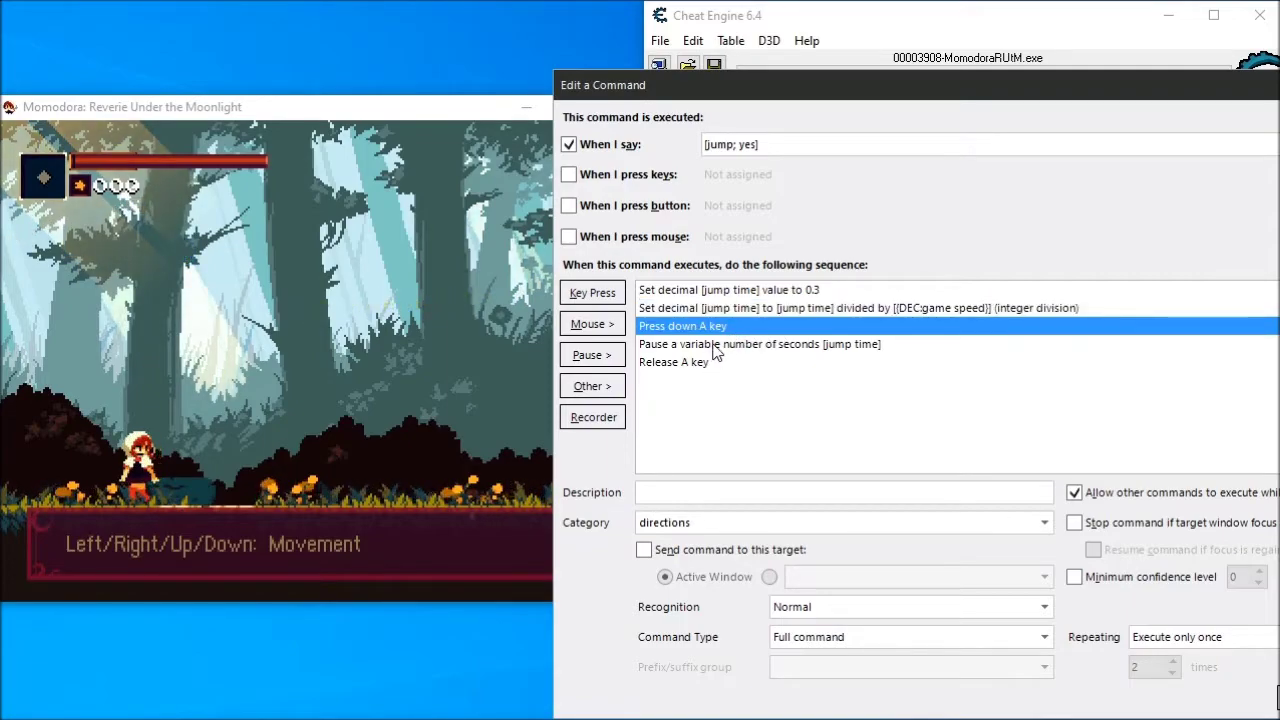
{"action": "left_click", "coordinate": [716, 345]}
{"action": "left_click", "coordinate": [749, 310]}
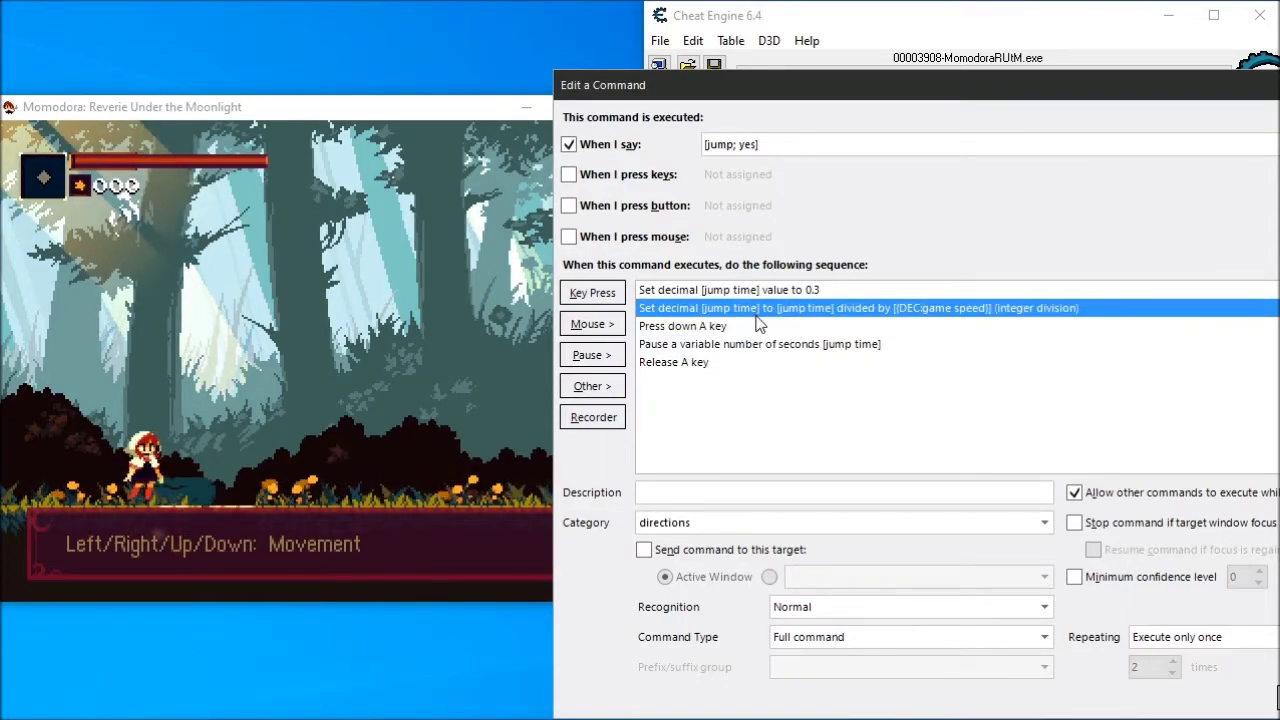
{"action": "left_click", "coordinate": [690, 366]}
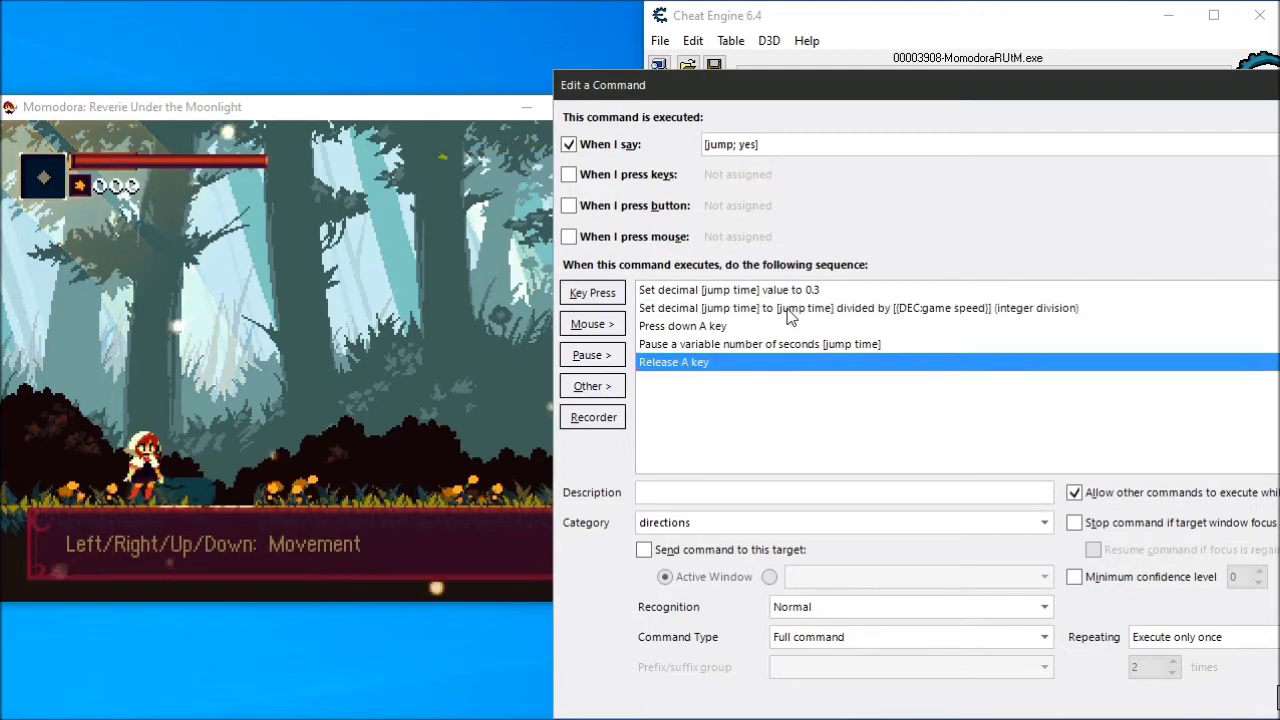
{"action": "left_click", "coordinate": [735, 310]}
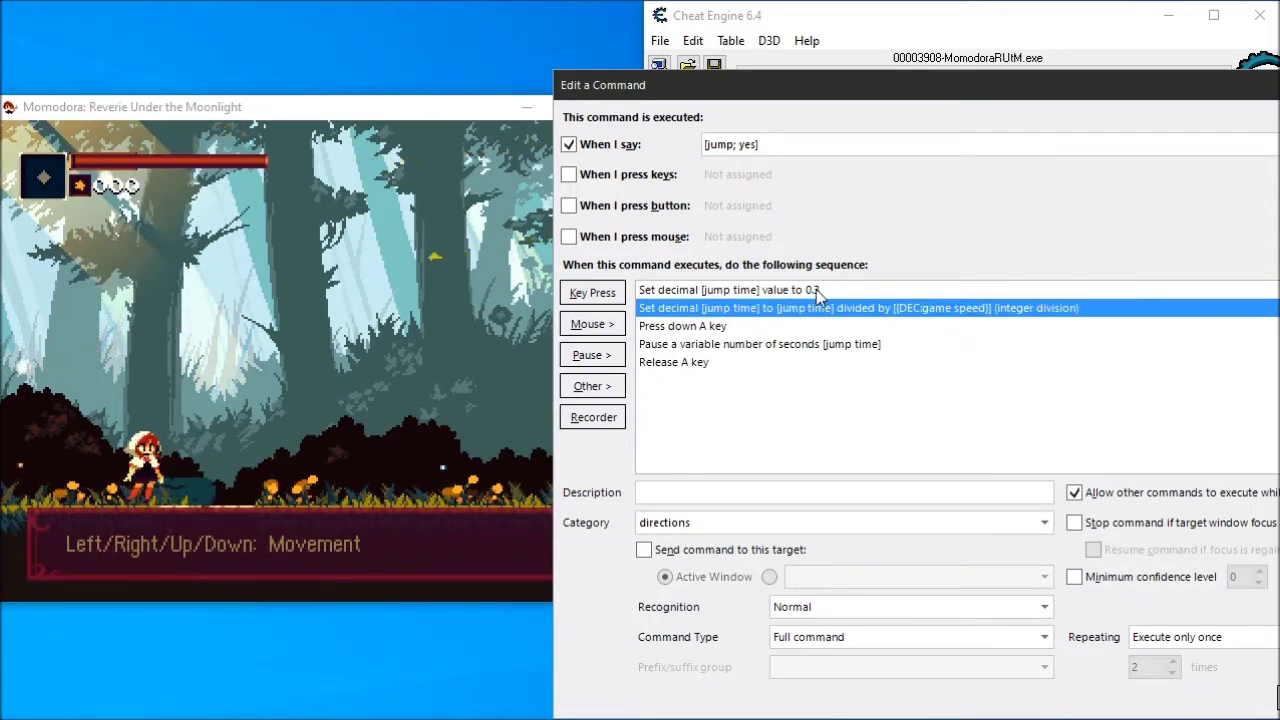
{"action": "left_click", "coordinate": [821, 290]}
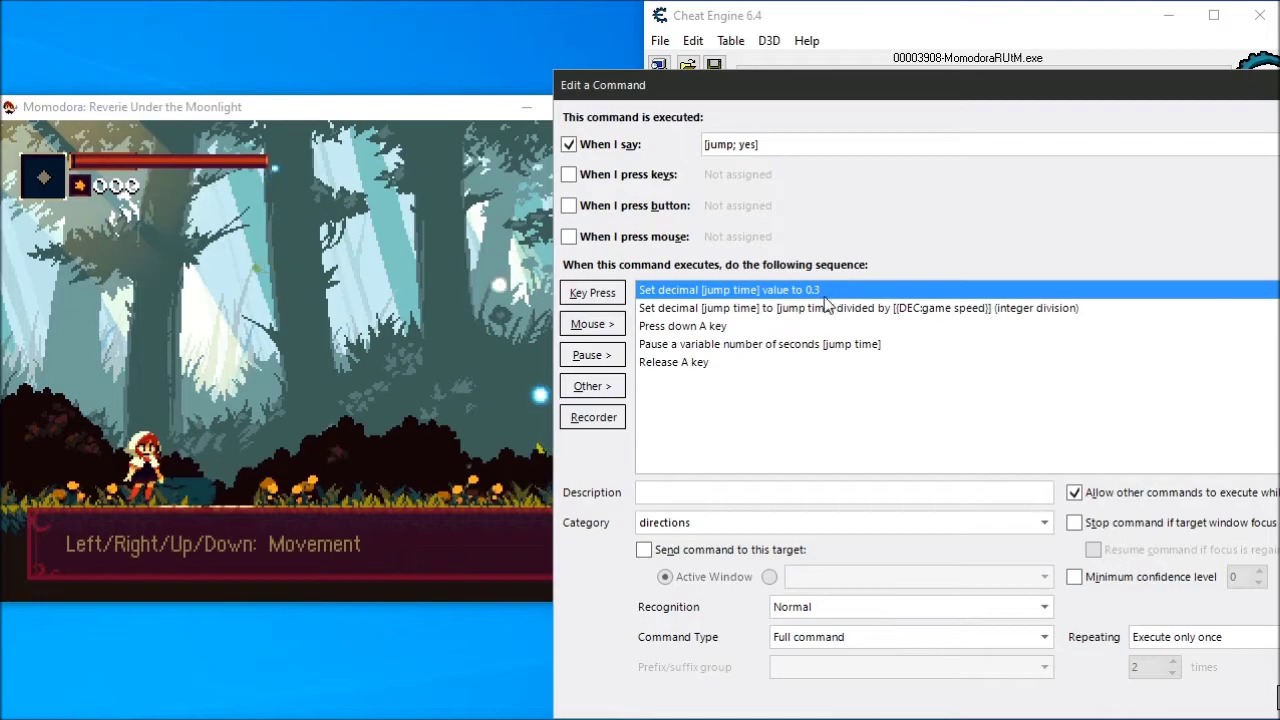
{"action": "left_click", "coordinate": [820, 309]}
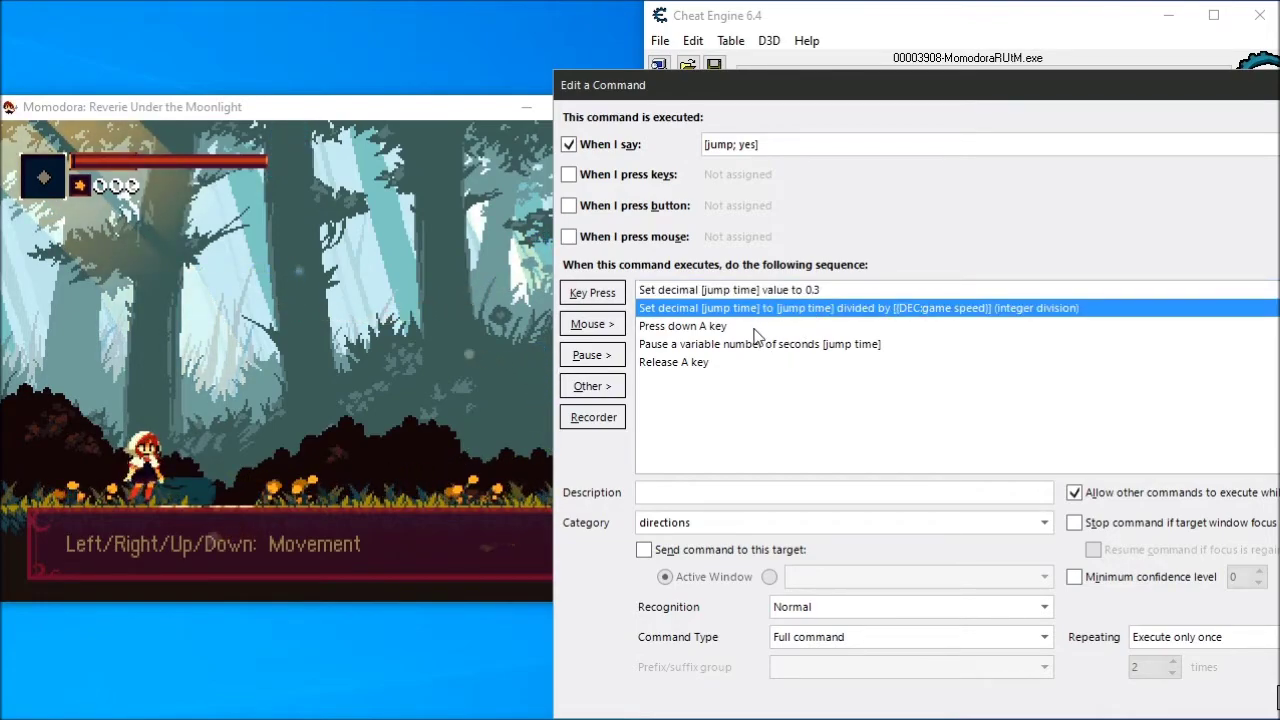
{"action": "left_click", "coordinate": [802, 290]}
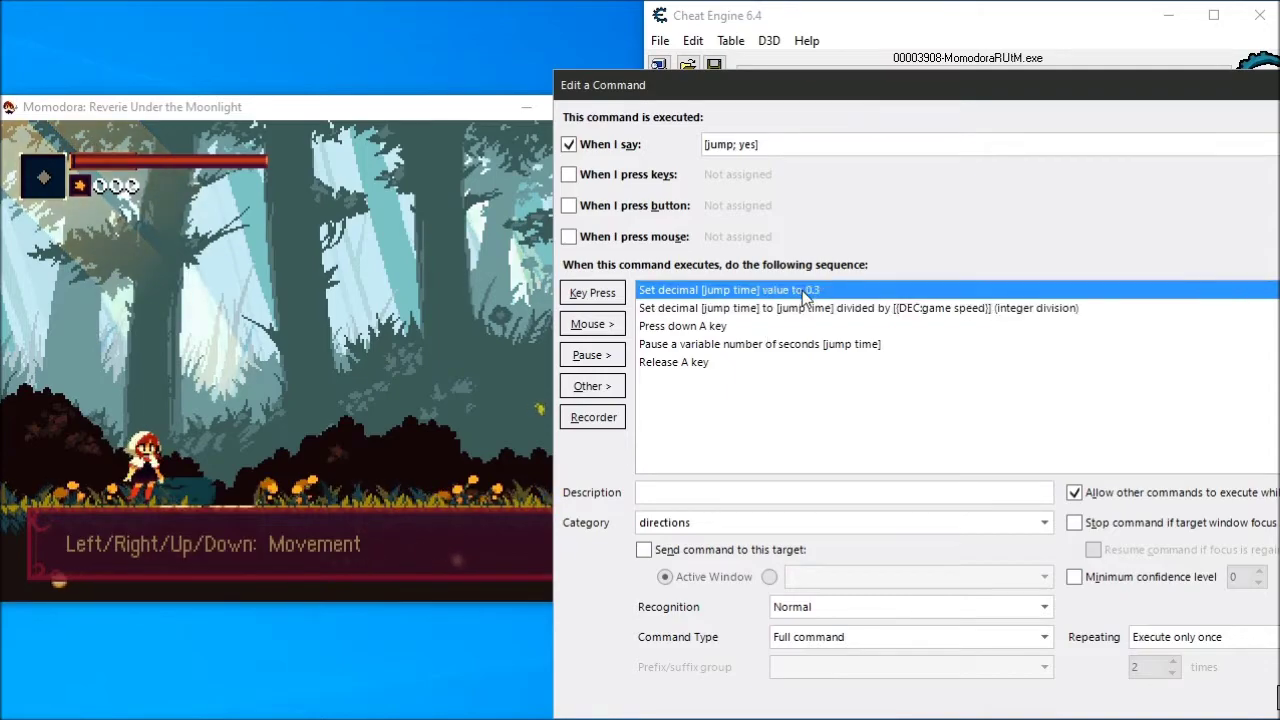